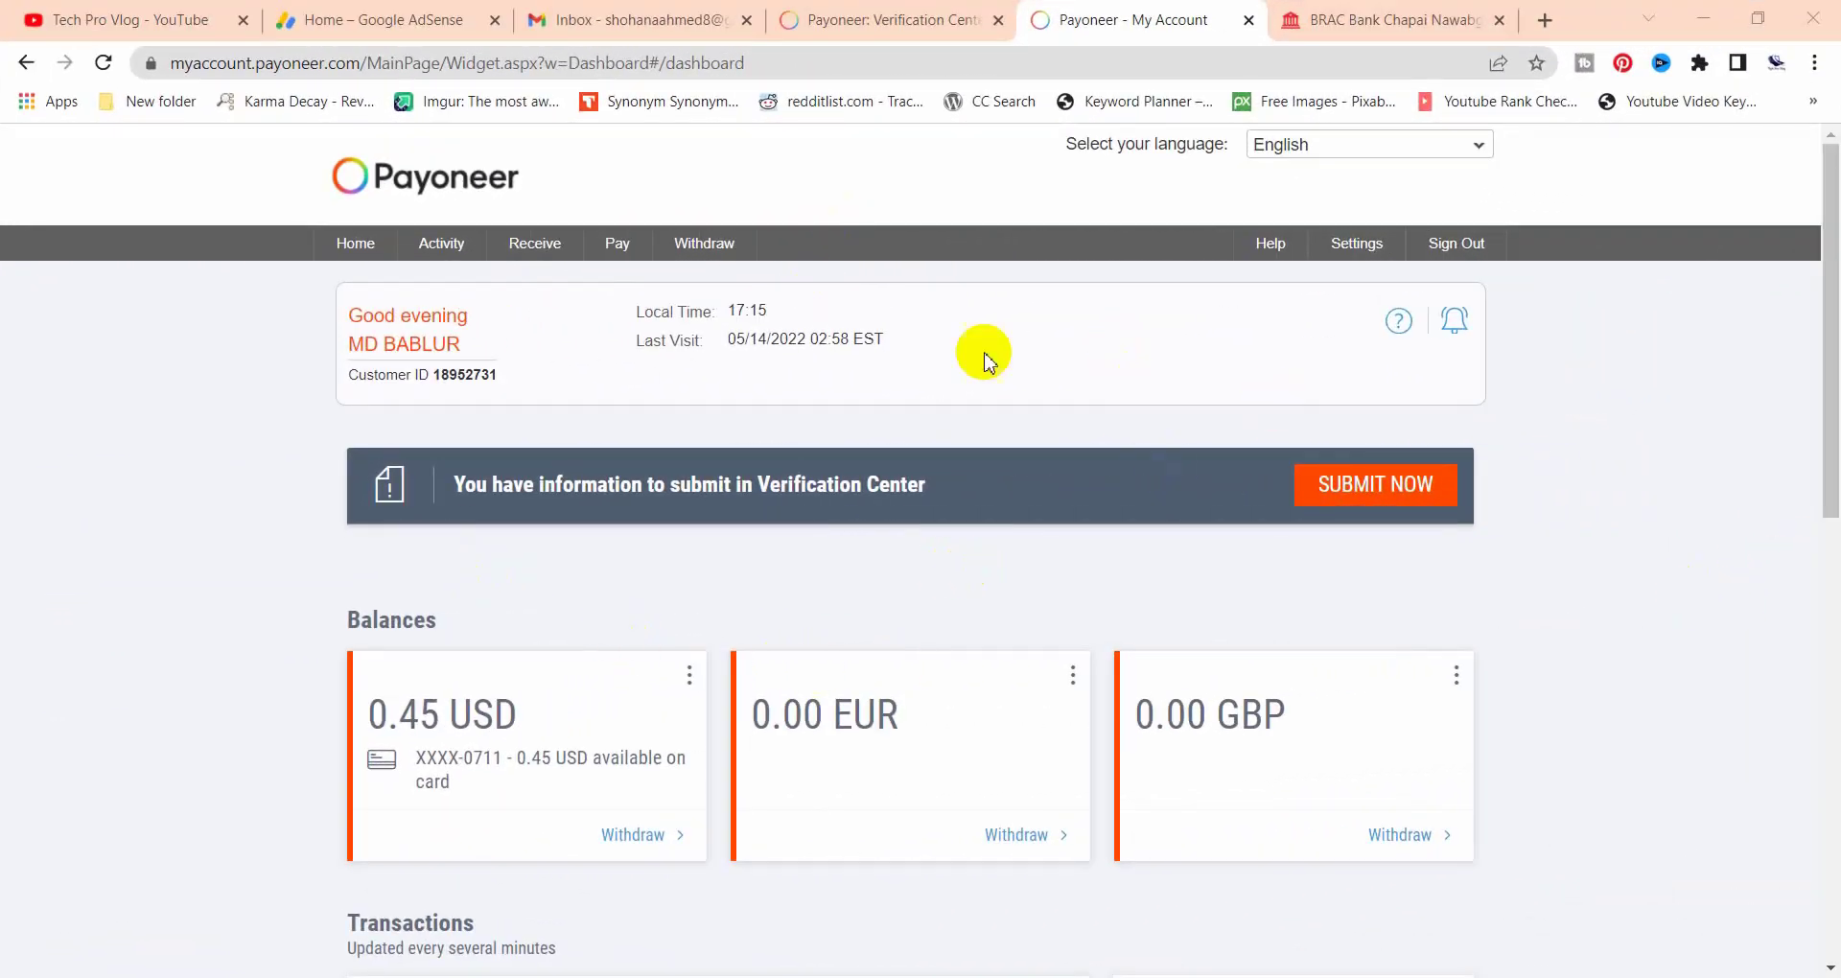
Open the form for adding a new bank account for withdrawal from the account's bank settings
left_click(1350, 255)
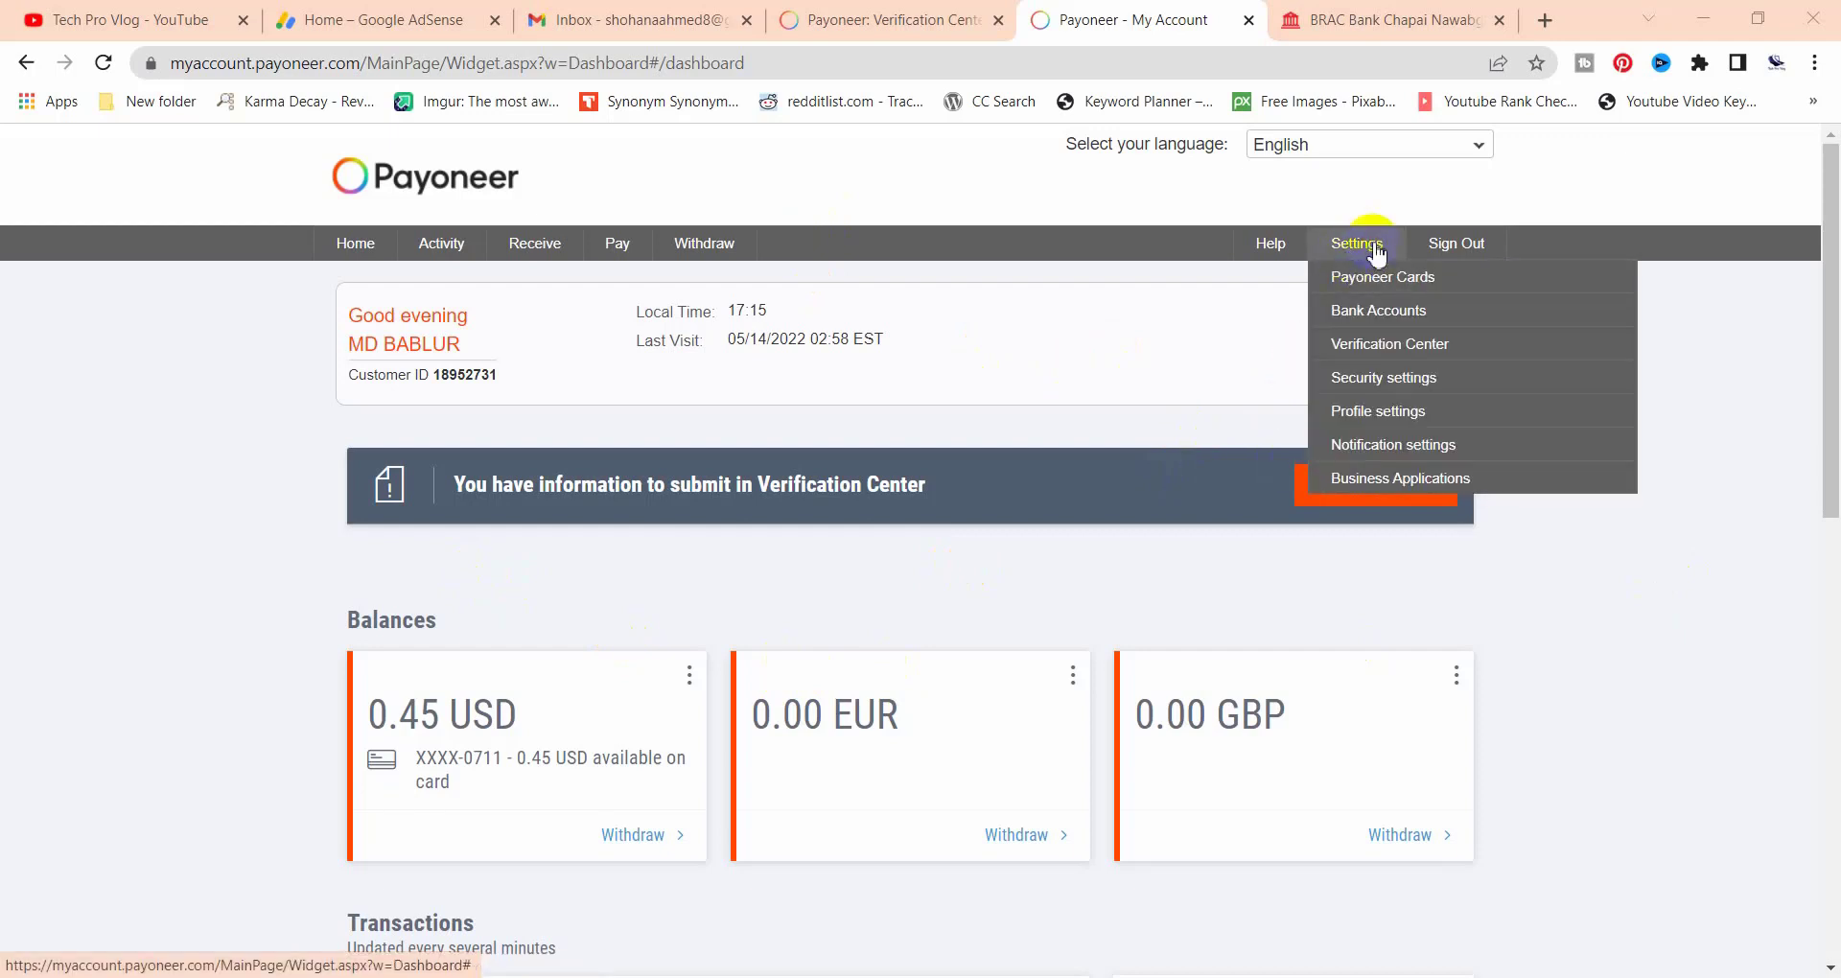
left_click(1363, 324)
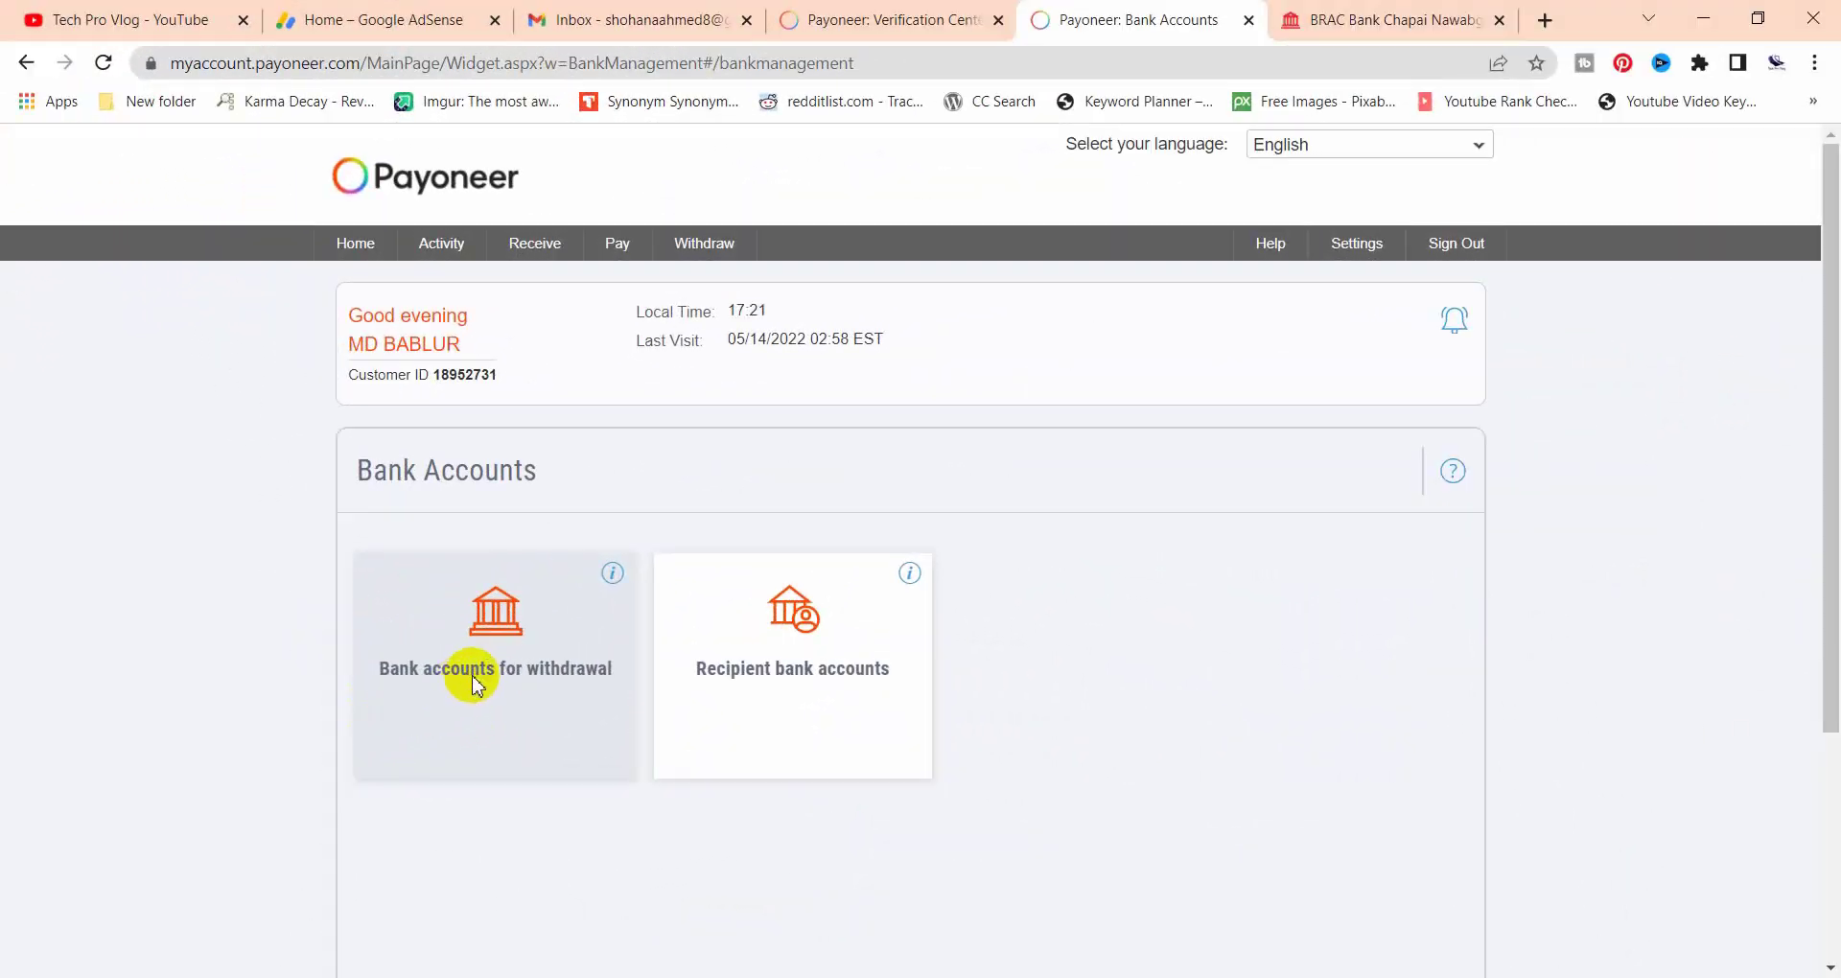
left_click(473, 676)
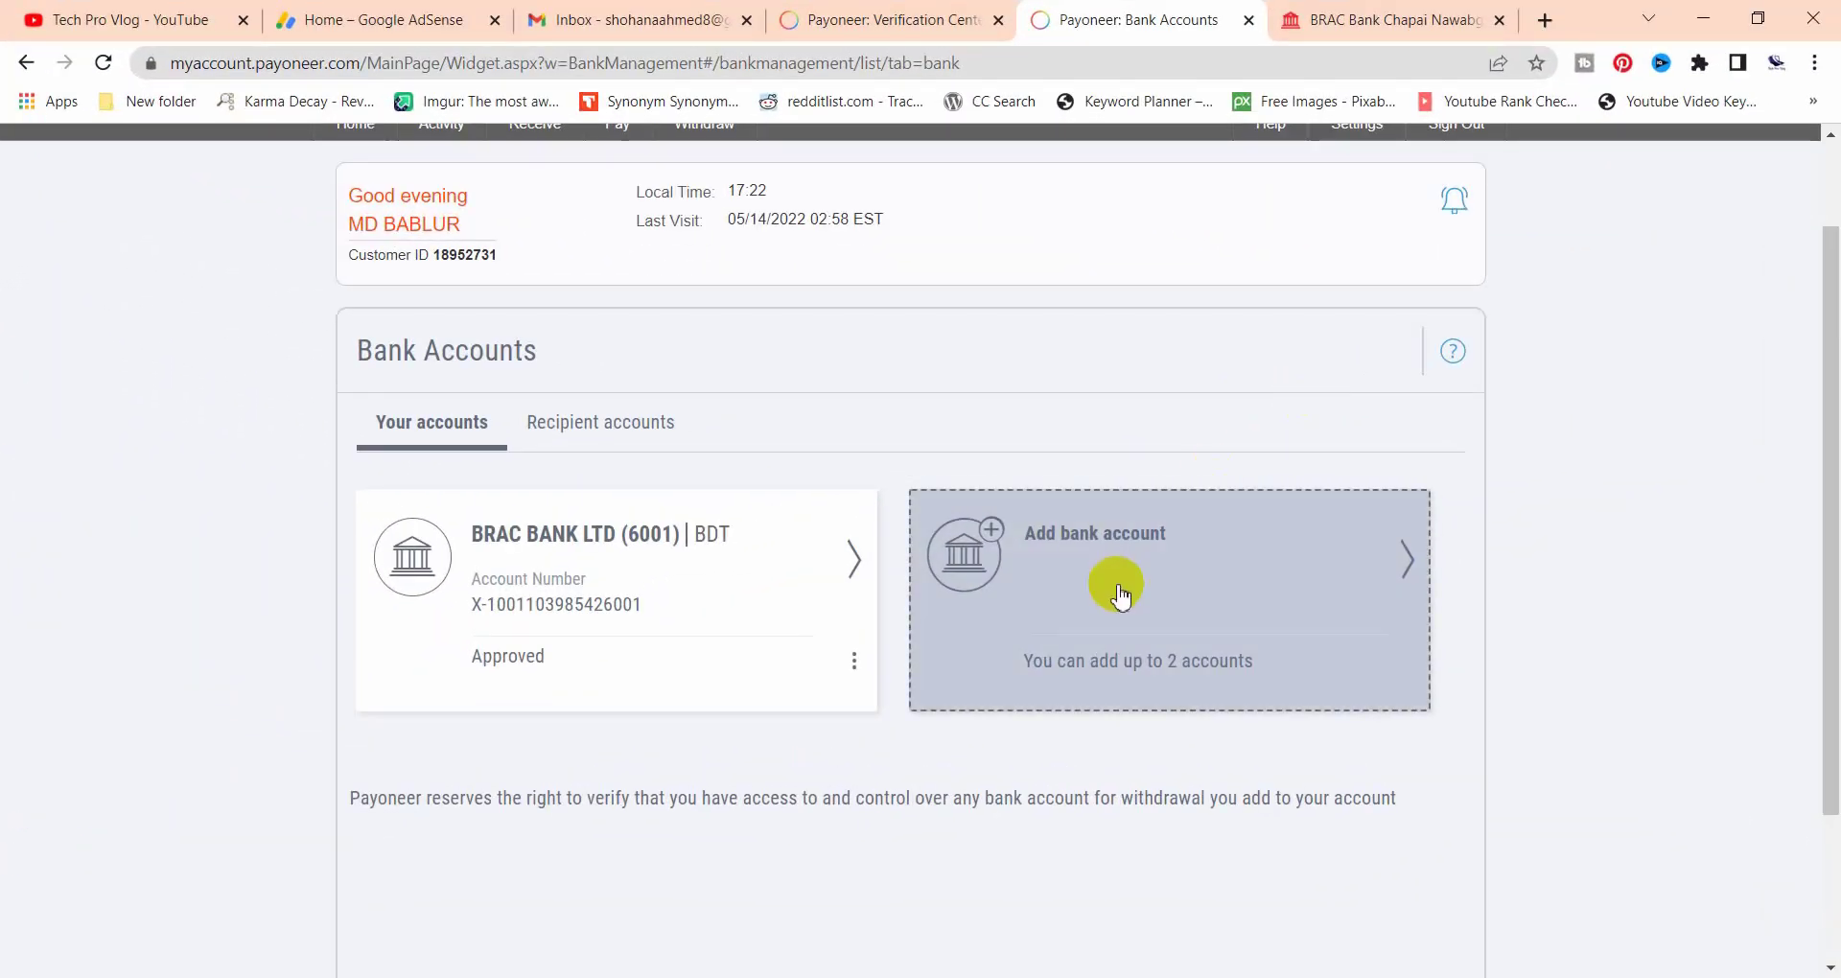
left_click(1129, 586)
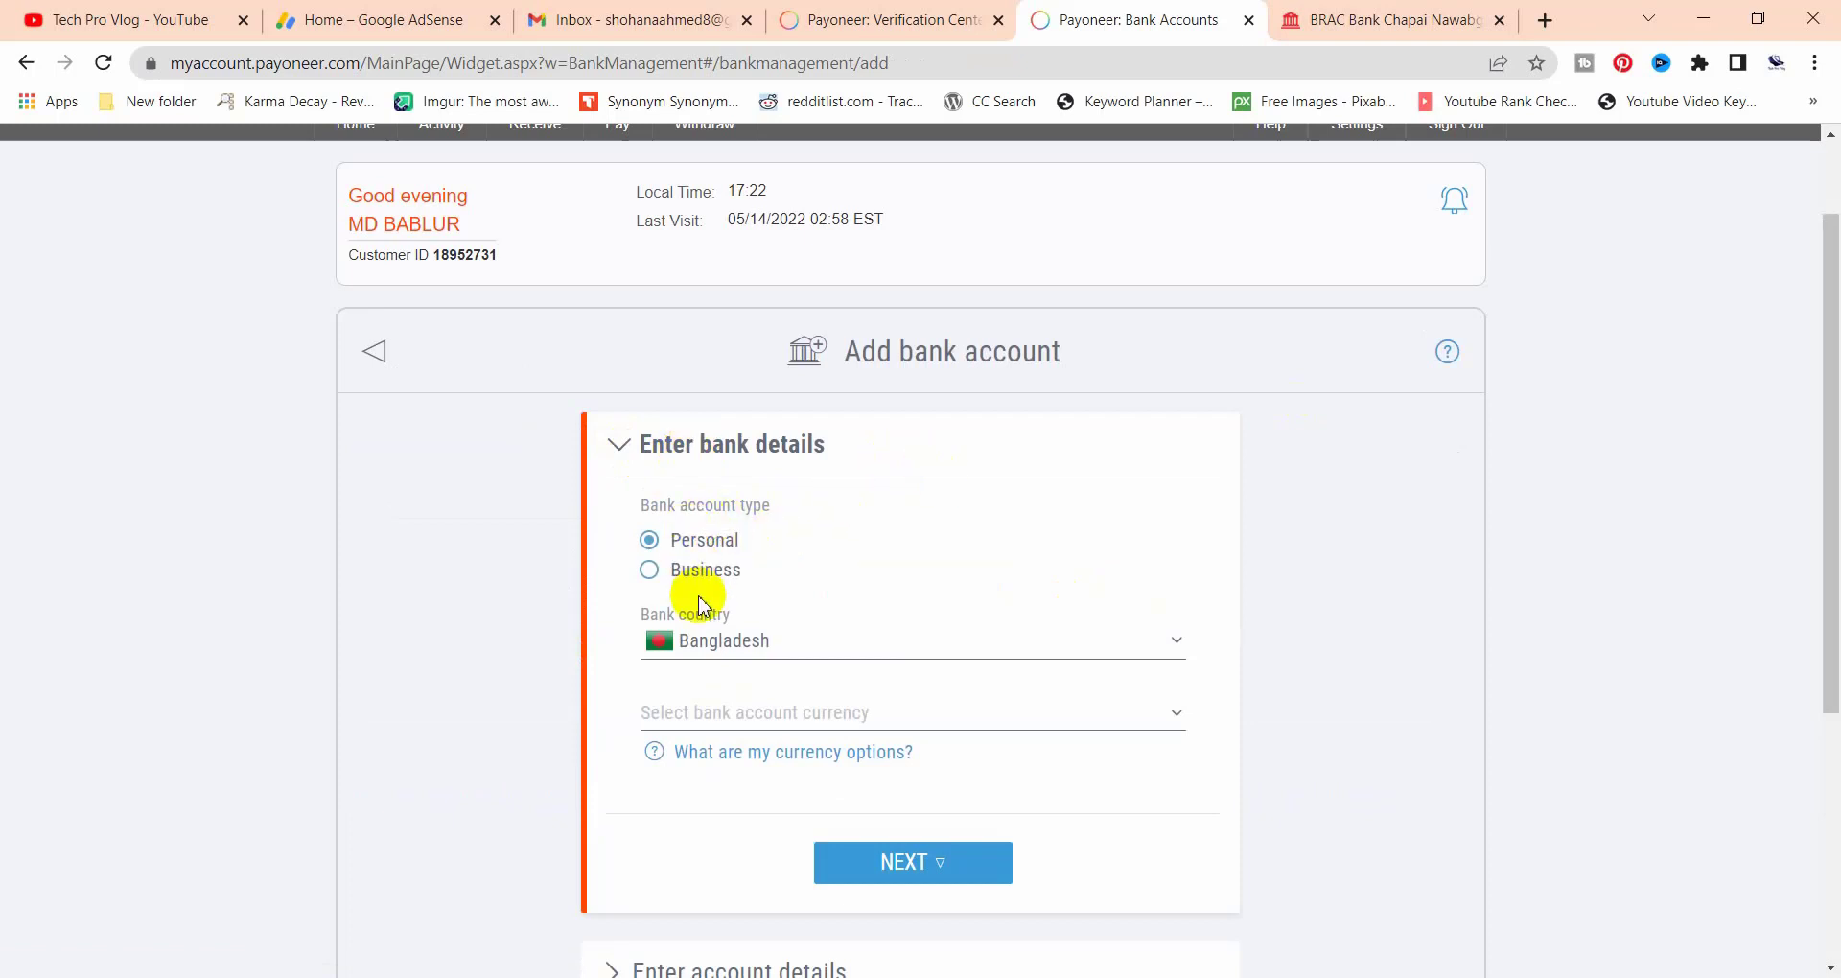
Set the bank account type to Personal and the currency to BDT, and continue to the account details
left_click(646, 572)
left_click(650, 542)
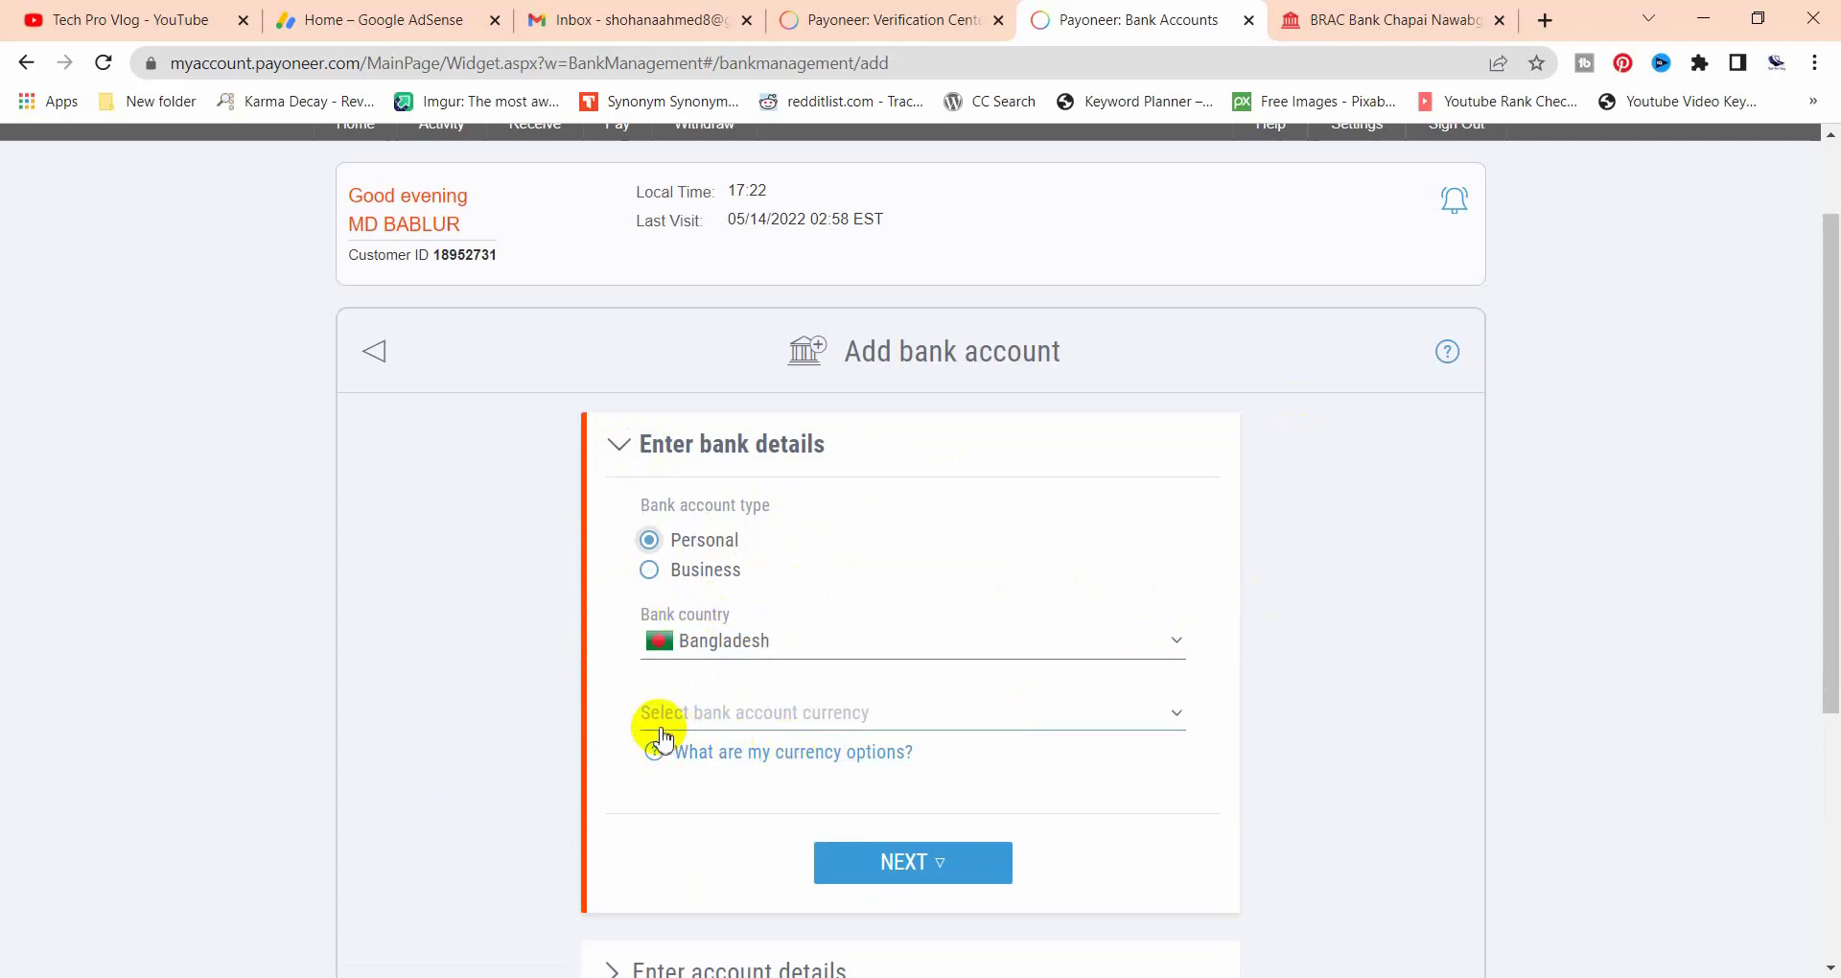
left_click(944, 711)
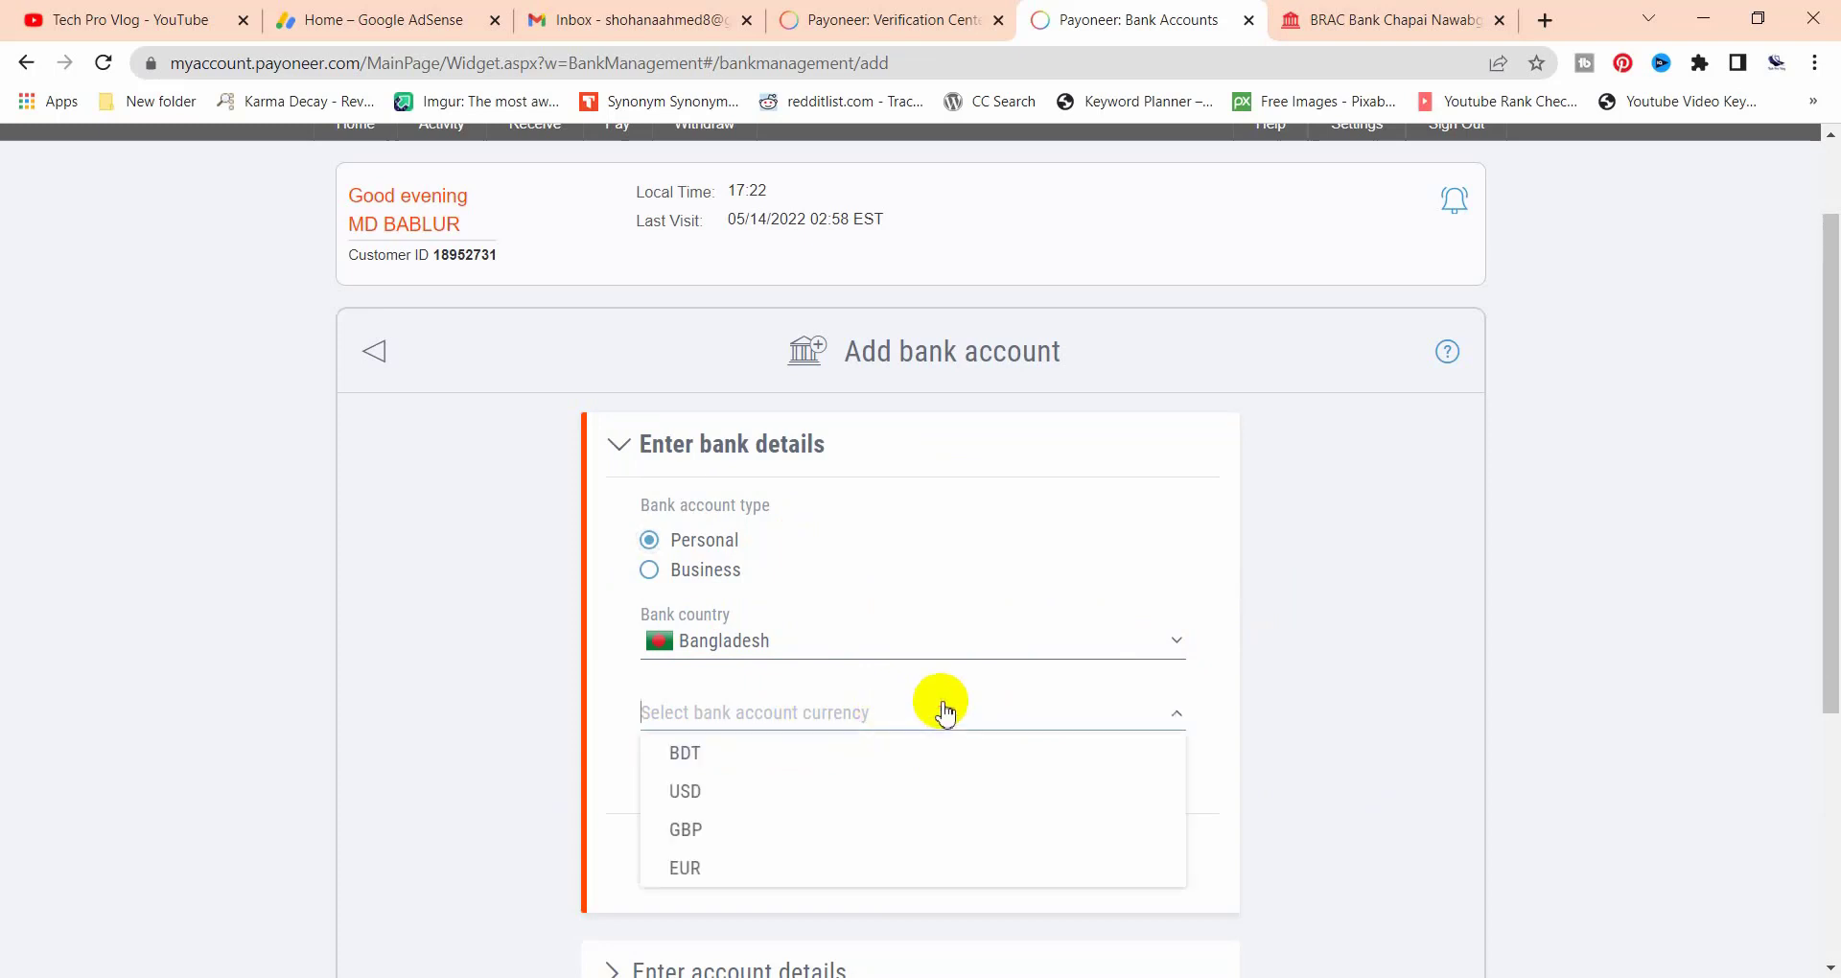
left_click(736, 762)
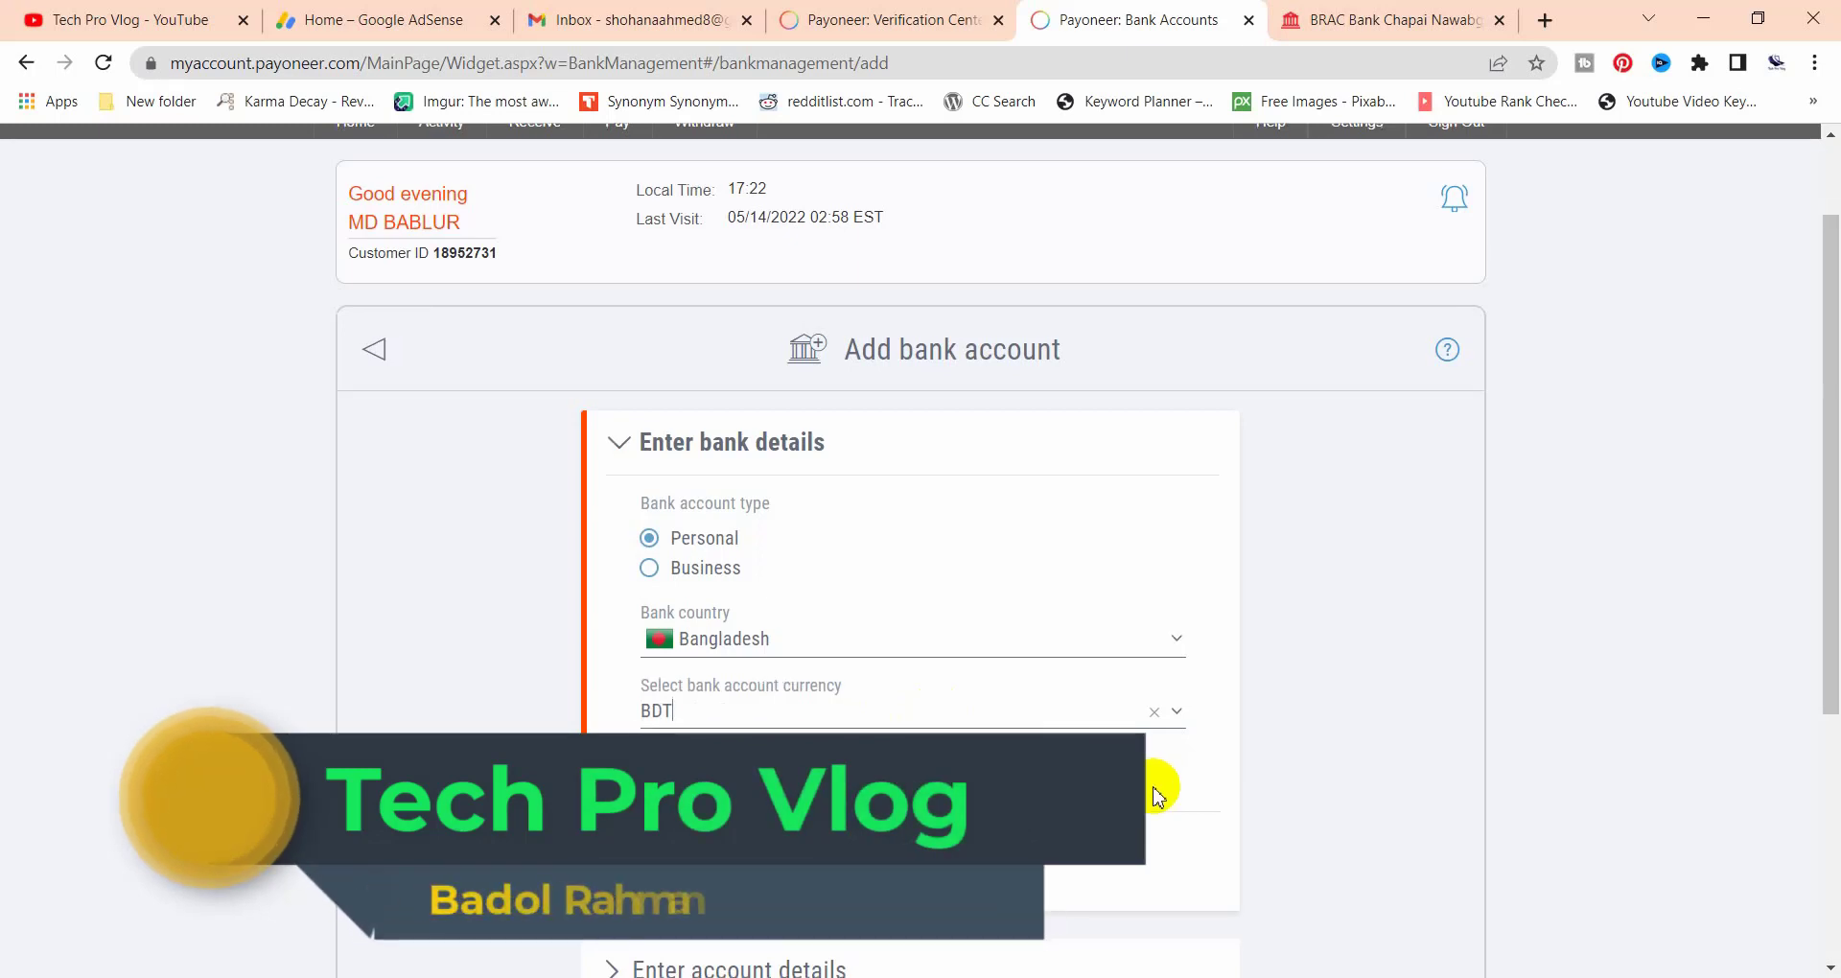
scroll(1160, 786, "down", 1)
left_click(935, 729)
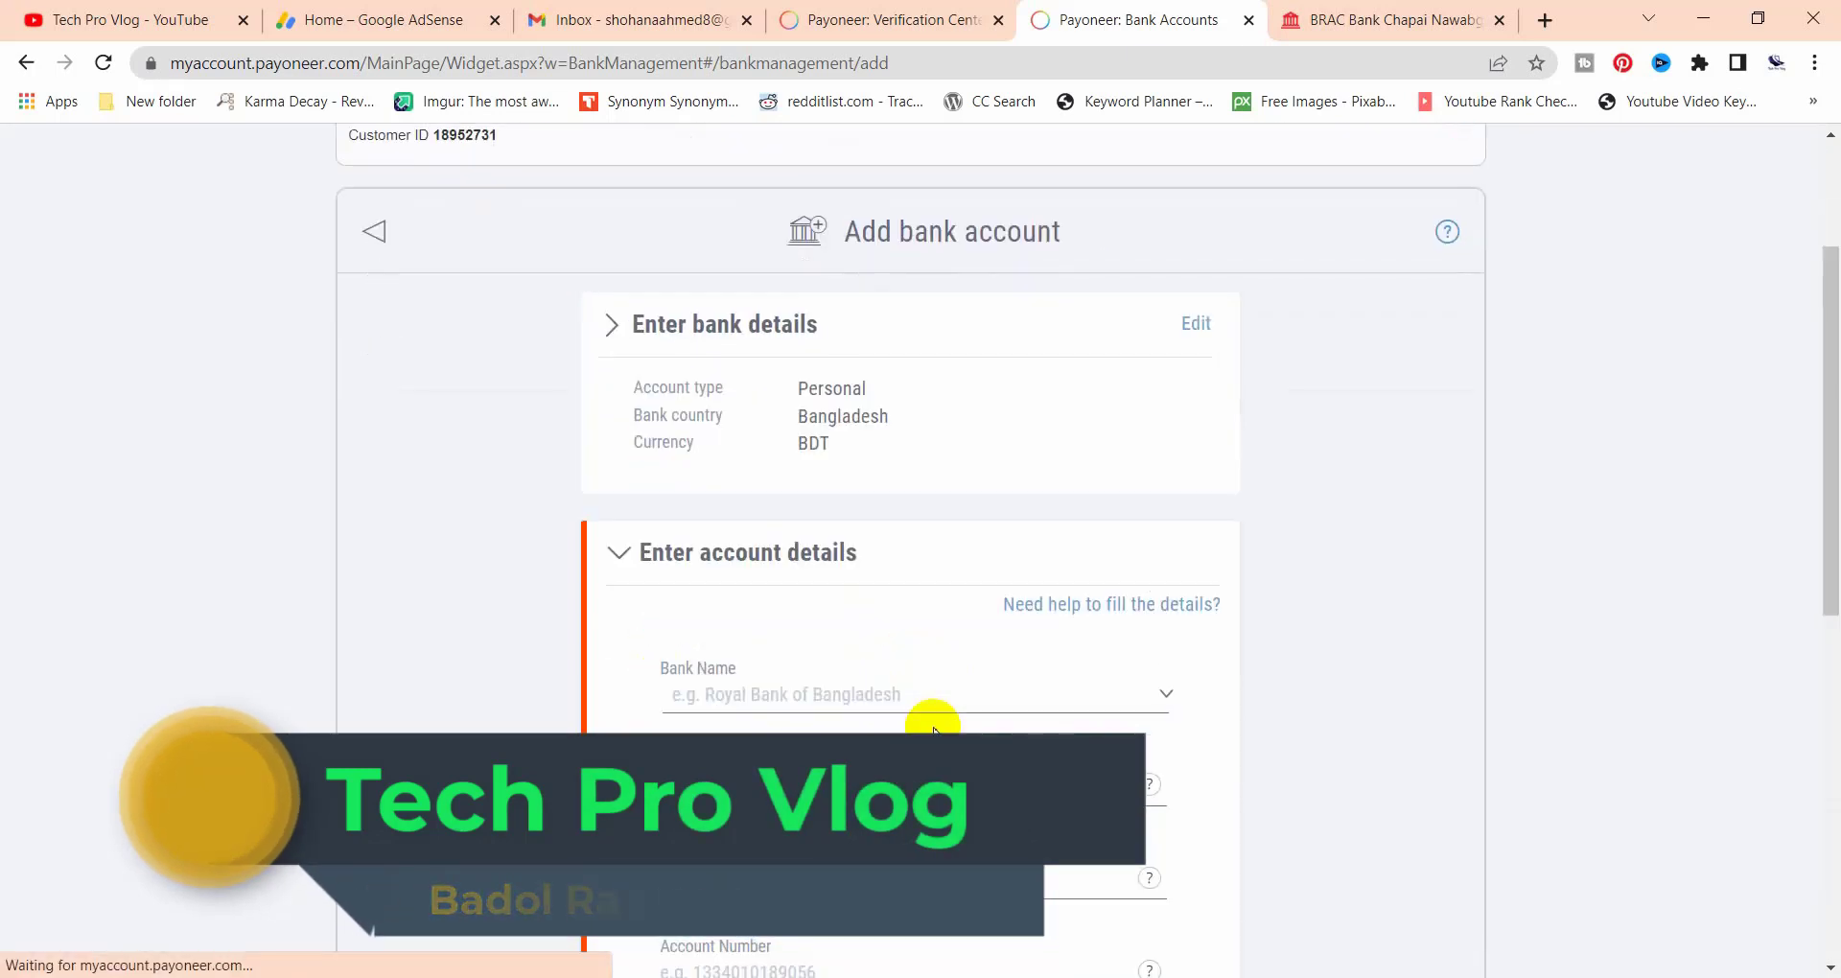
Review the account details form from the bank name field down to the final account confirmation section
scroll(935, 729, "down", 2)
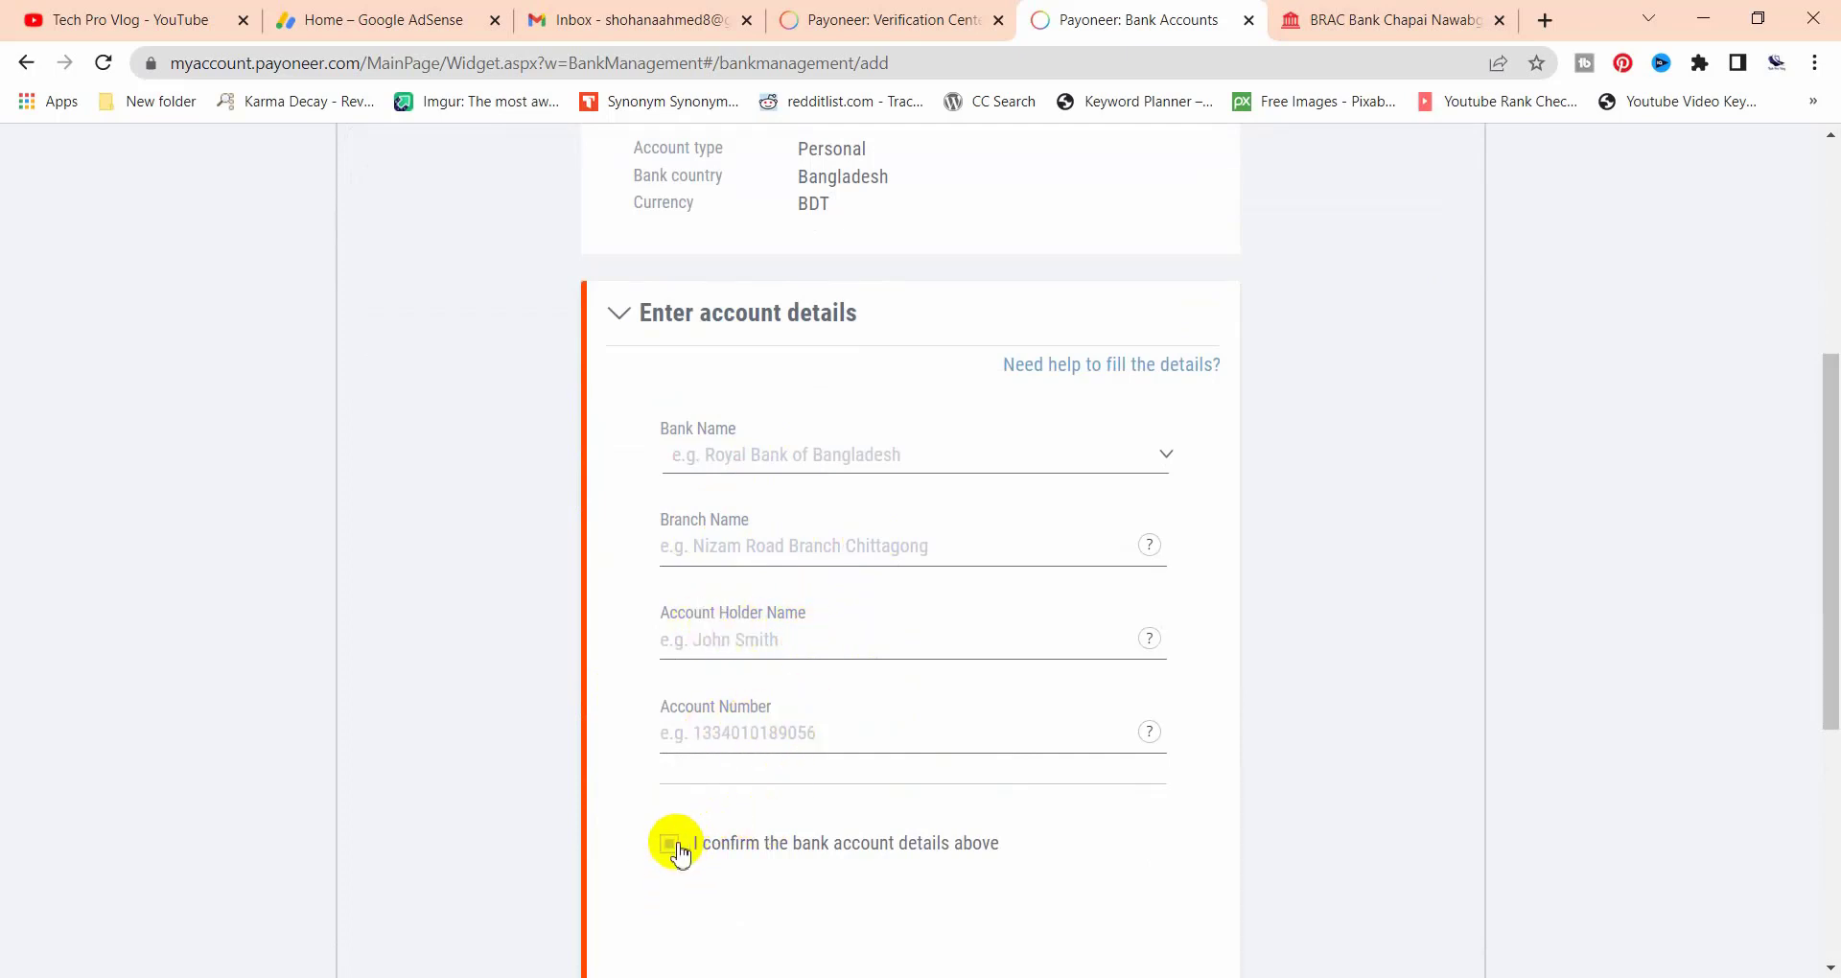
scroll(734, 798, "down", 2)
scroll(734, 799, "down", 1)
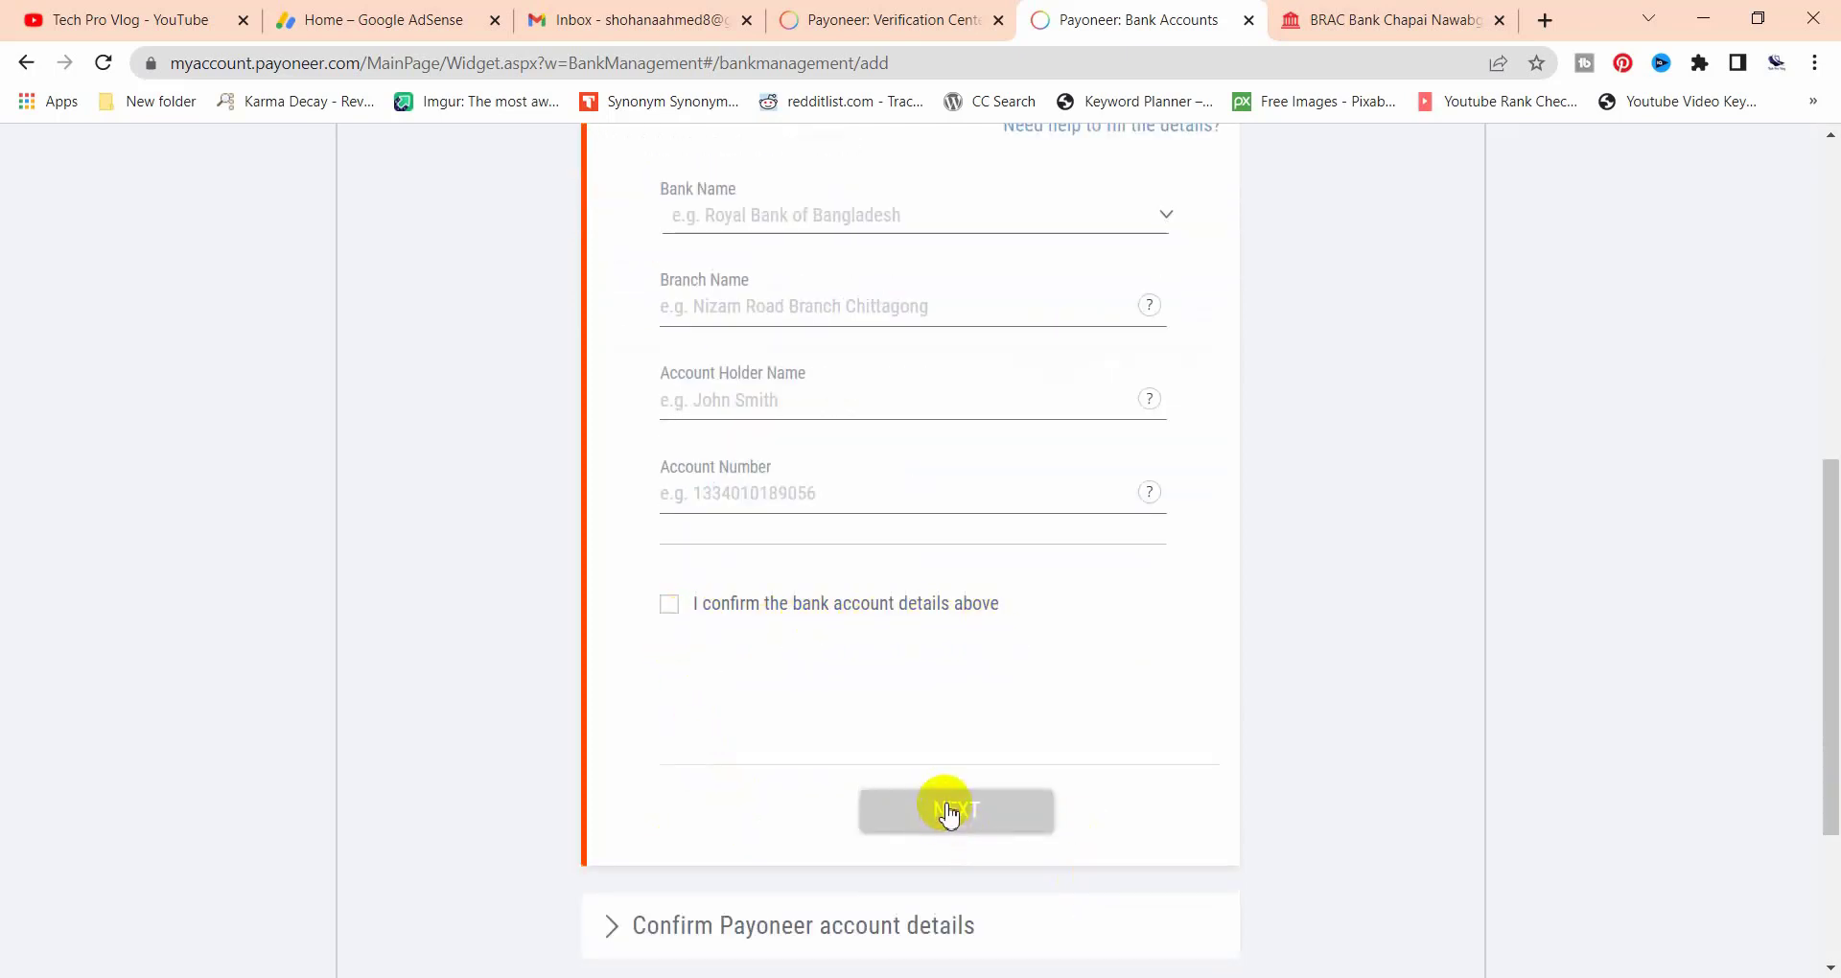
scroll(949, 825, "down", 1)
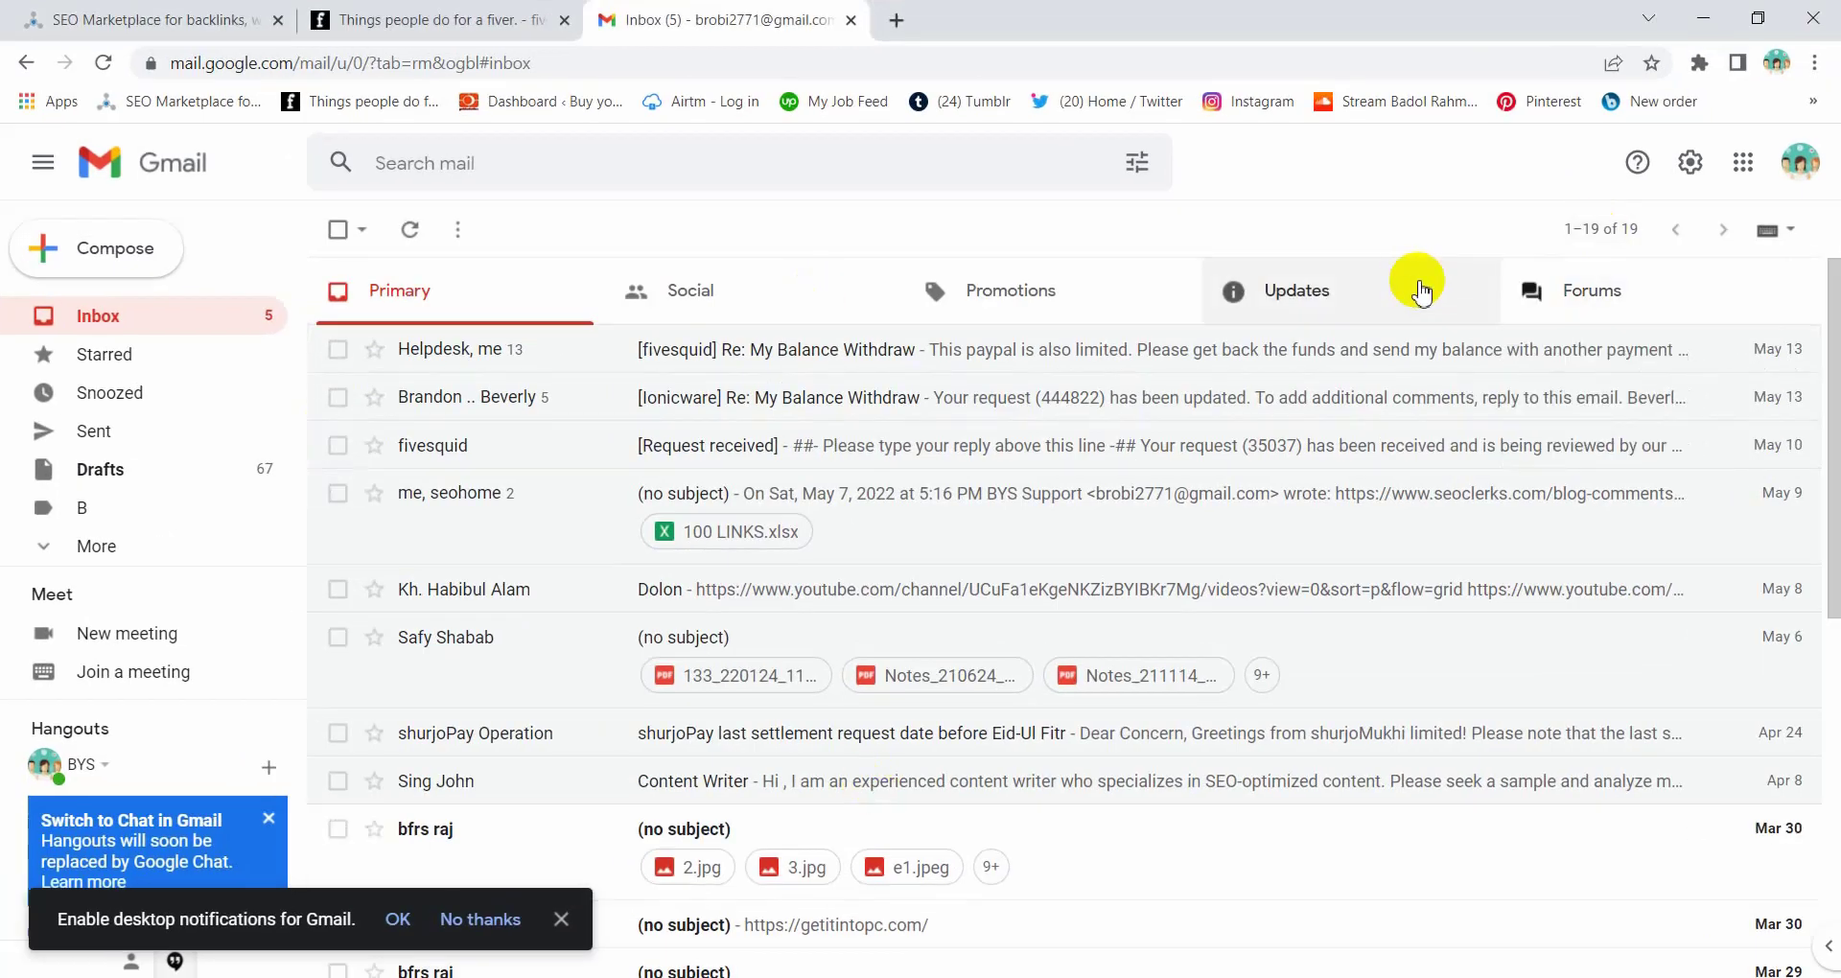
In Gmail's Updates category, open the Payoneer email titled "Your request to add a new bank account is under review"
left_click(1419, 292)
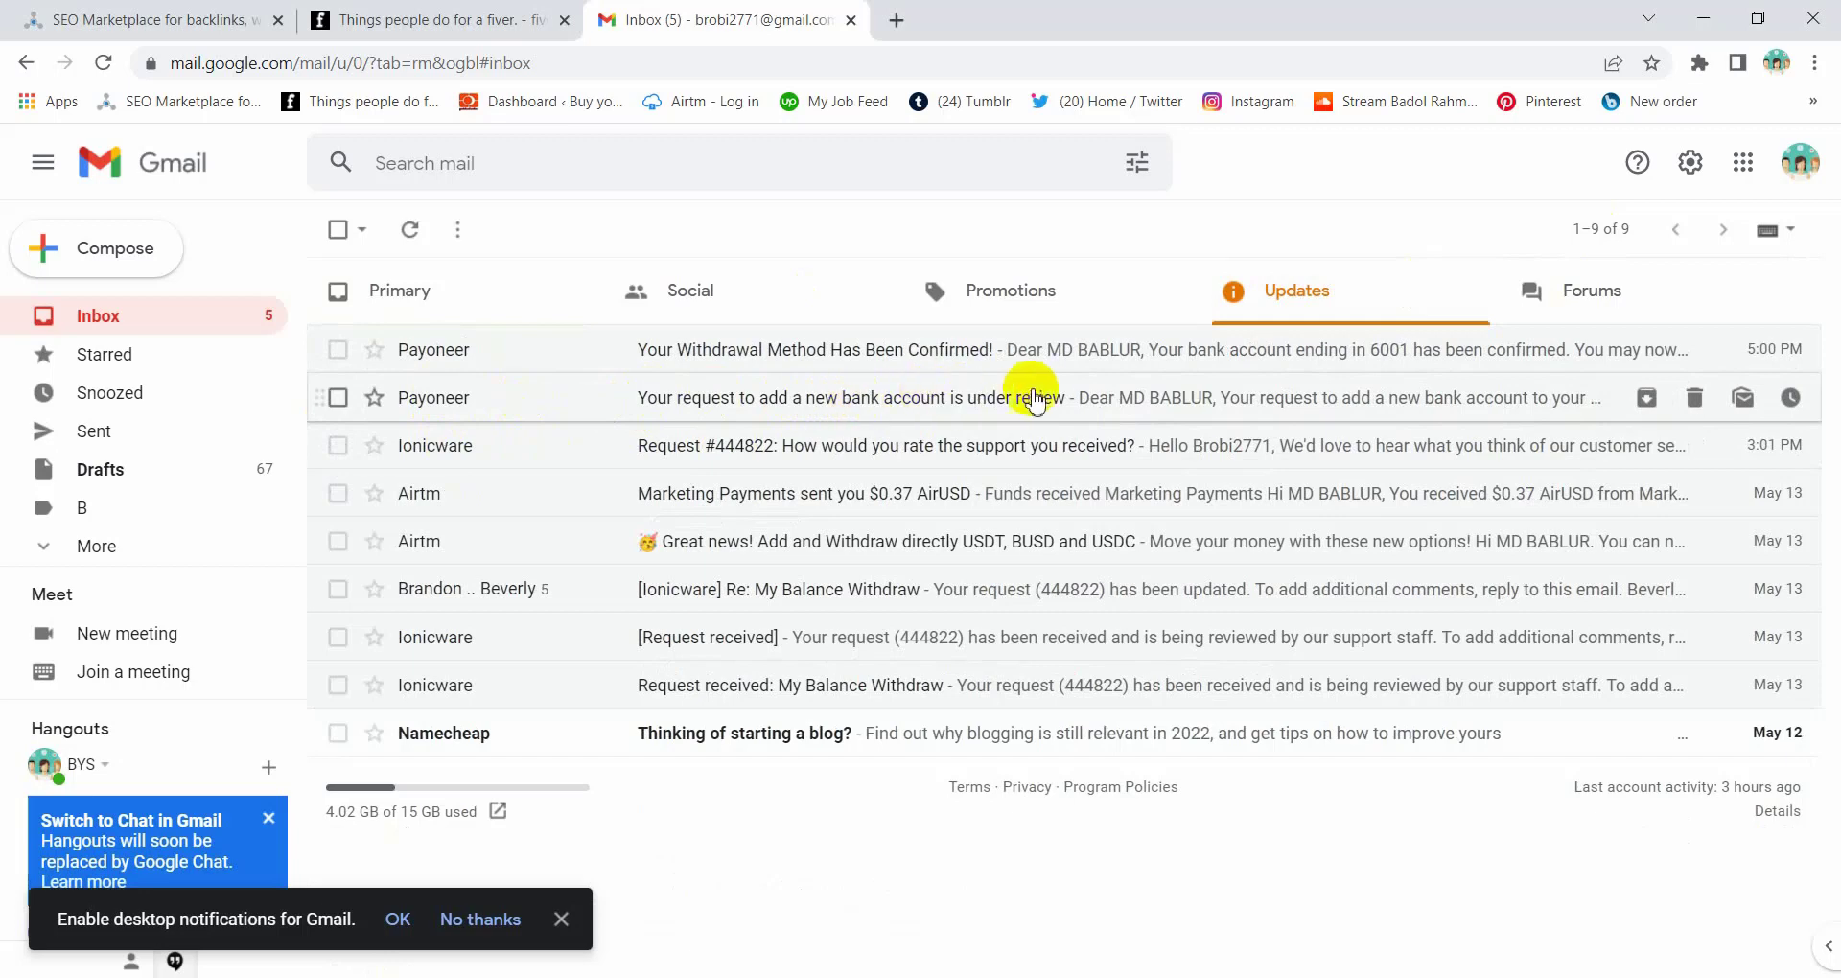
left_click(953, 402)
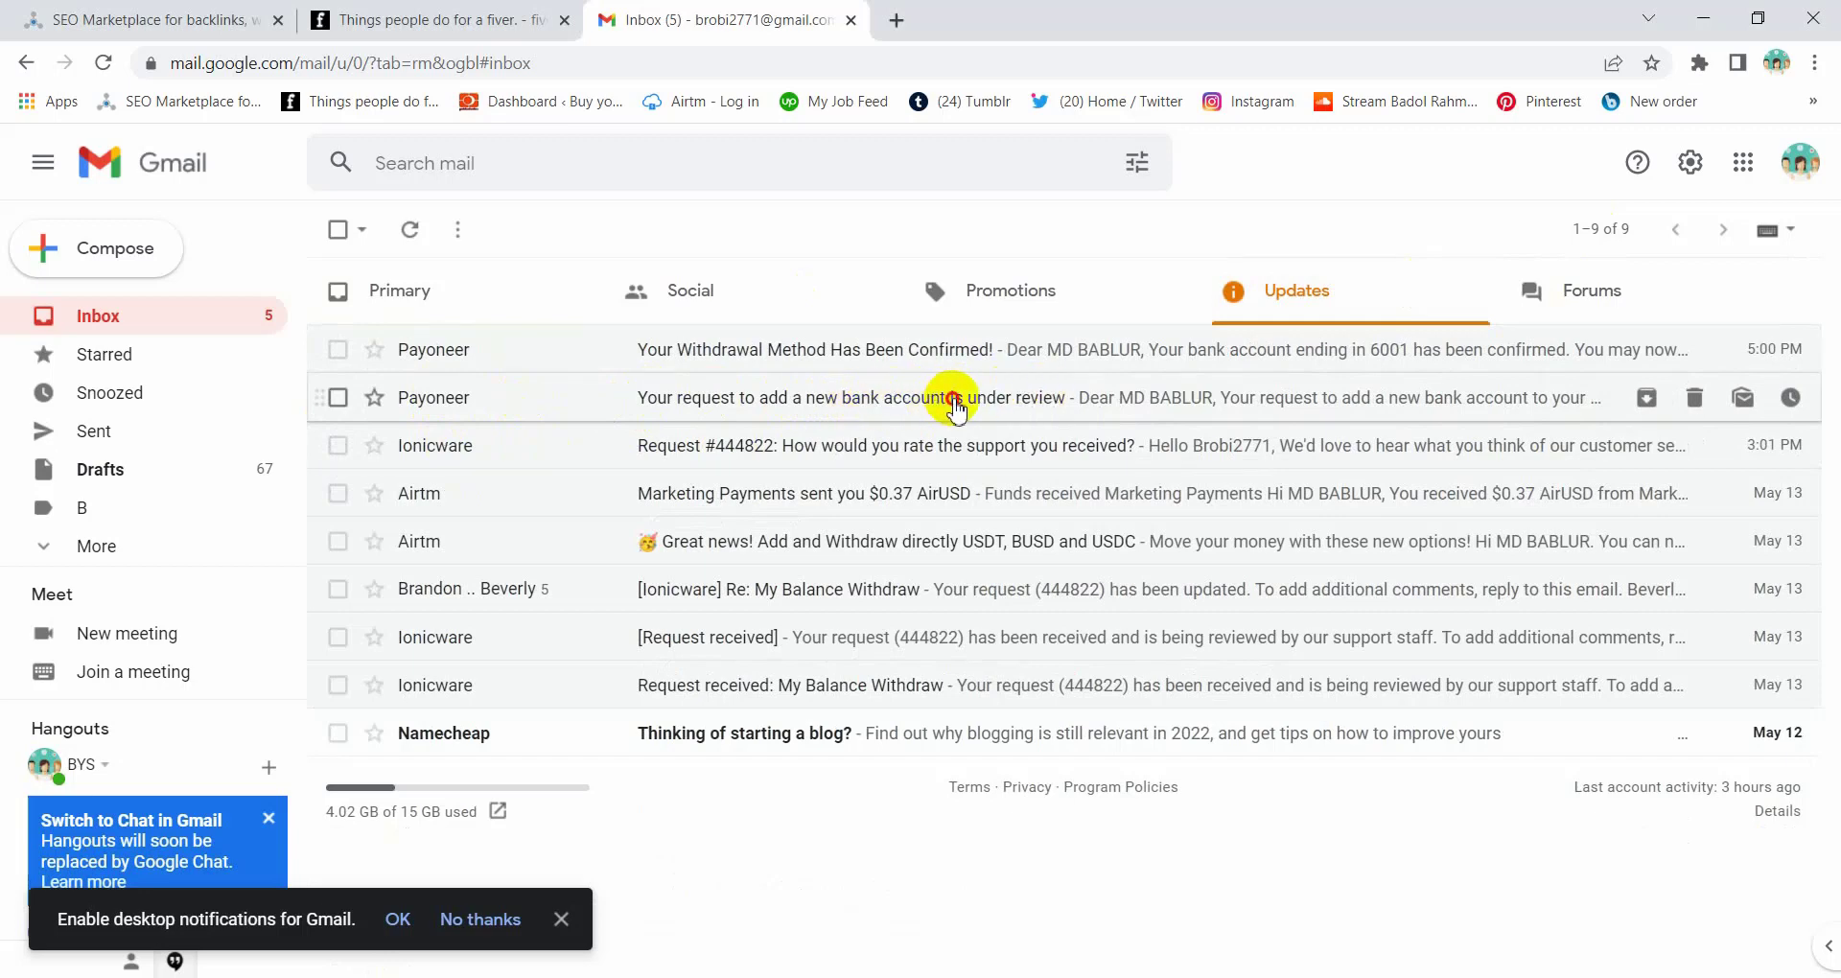
scroll(944, 570, "down", 1)
scroll(944, 570, "down", 1)
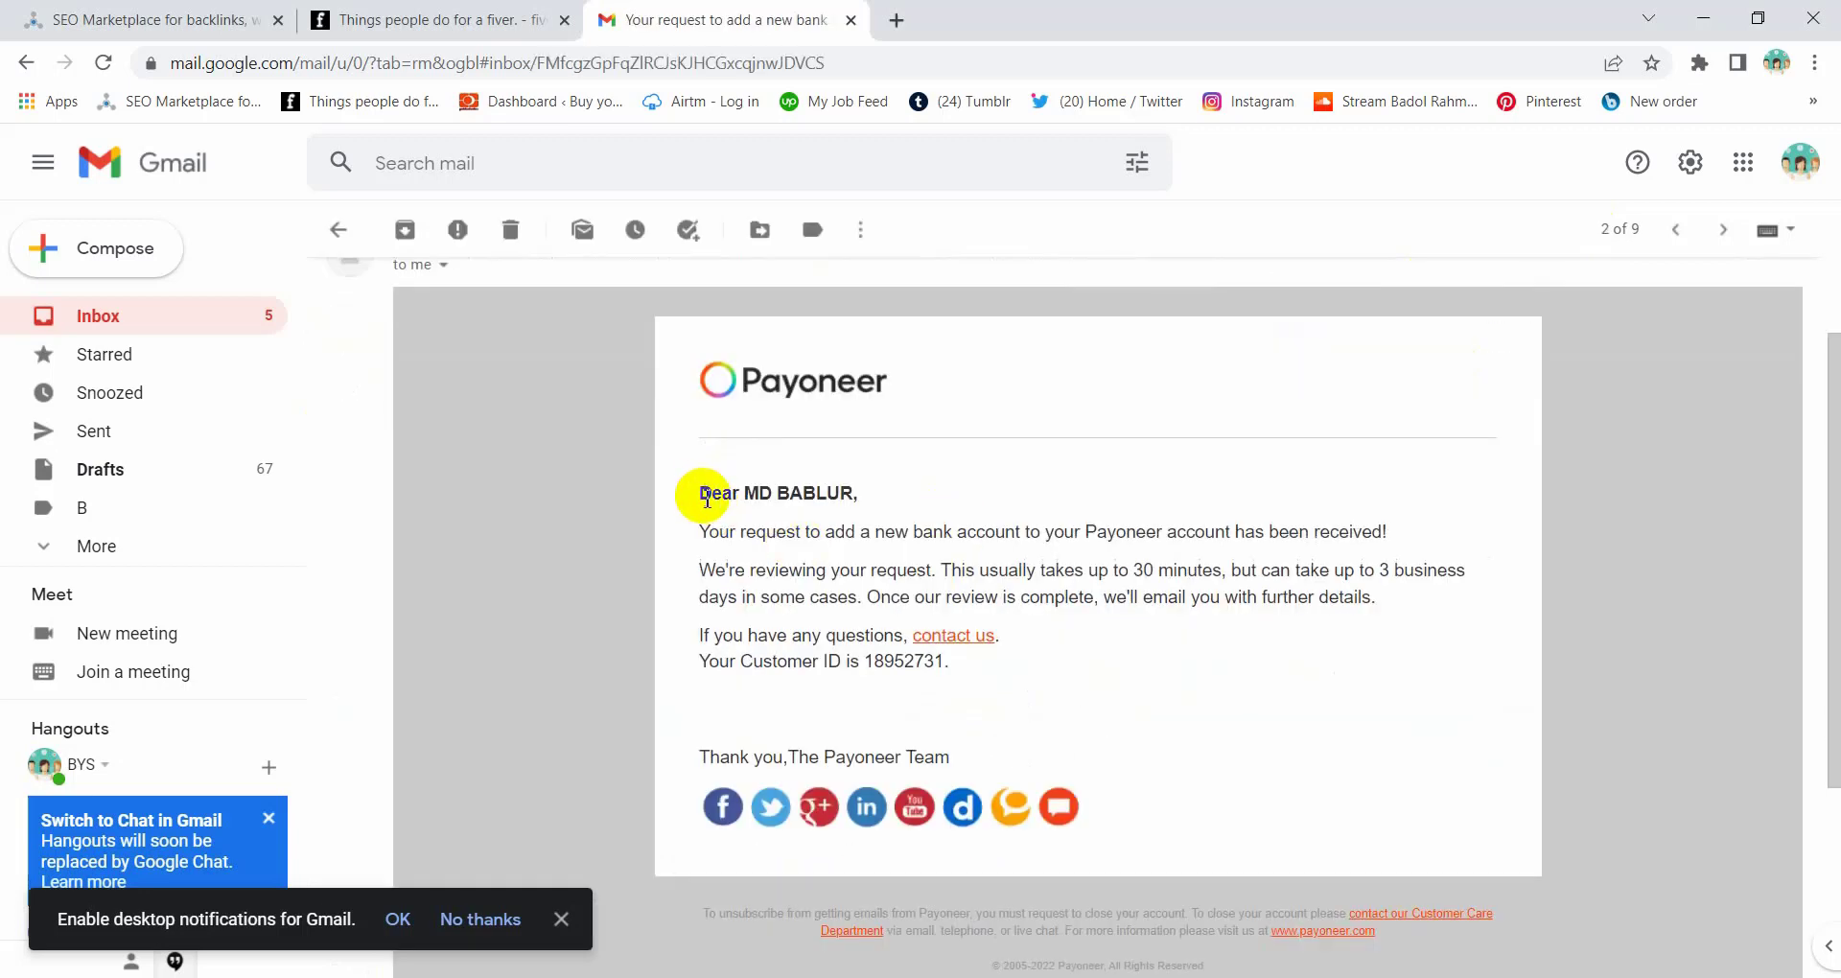
Read the email's notes on receipt of the bank account request and how long the review takes
left_click_drag(776, 493, 802, 501)
left_click(926, 526)
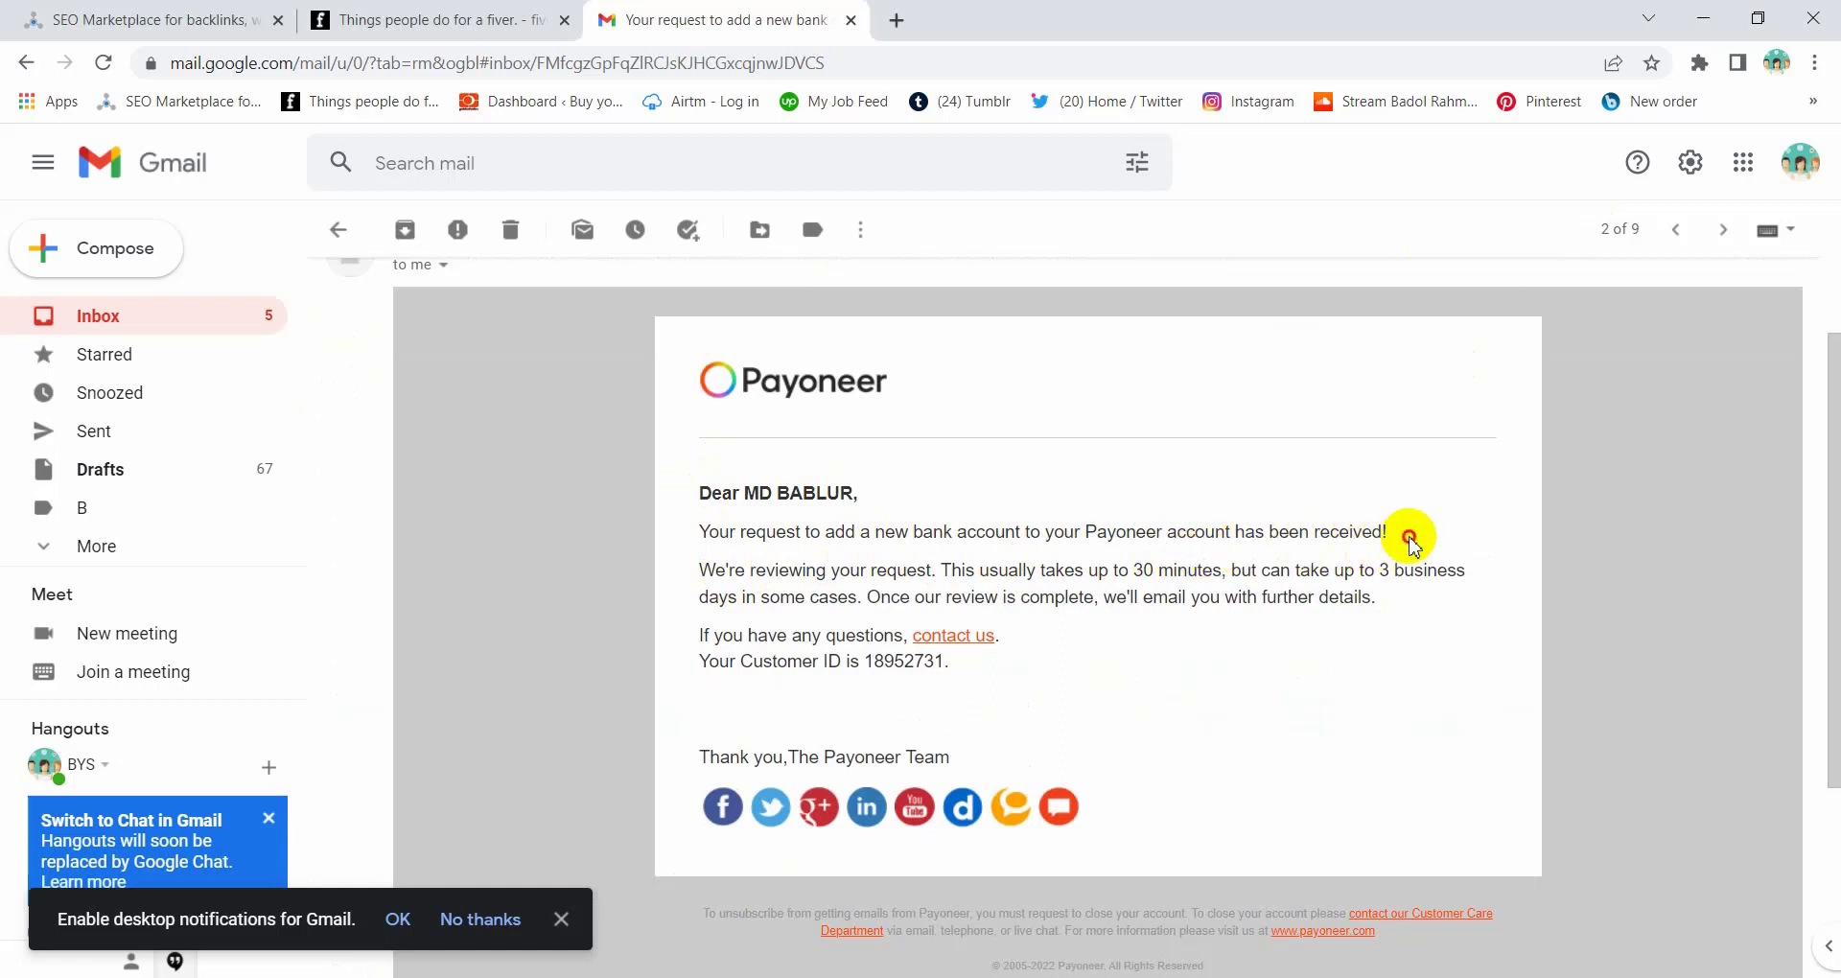
left_click_drag(1401, 533, 1217, 509)
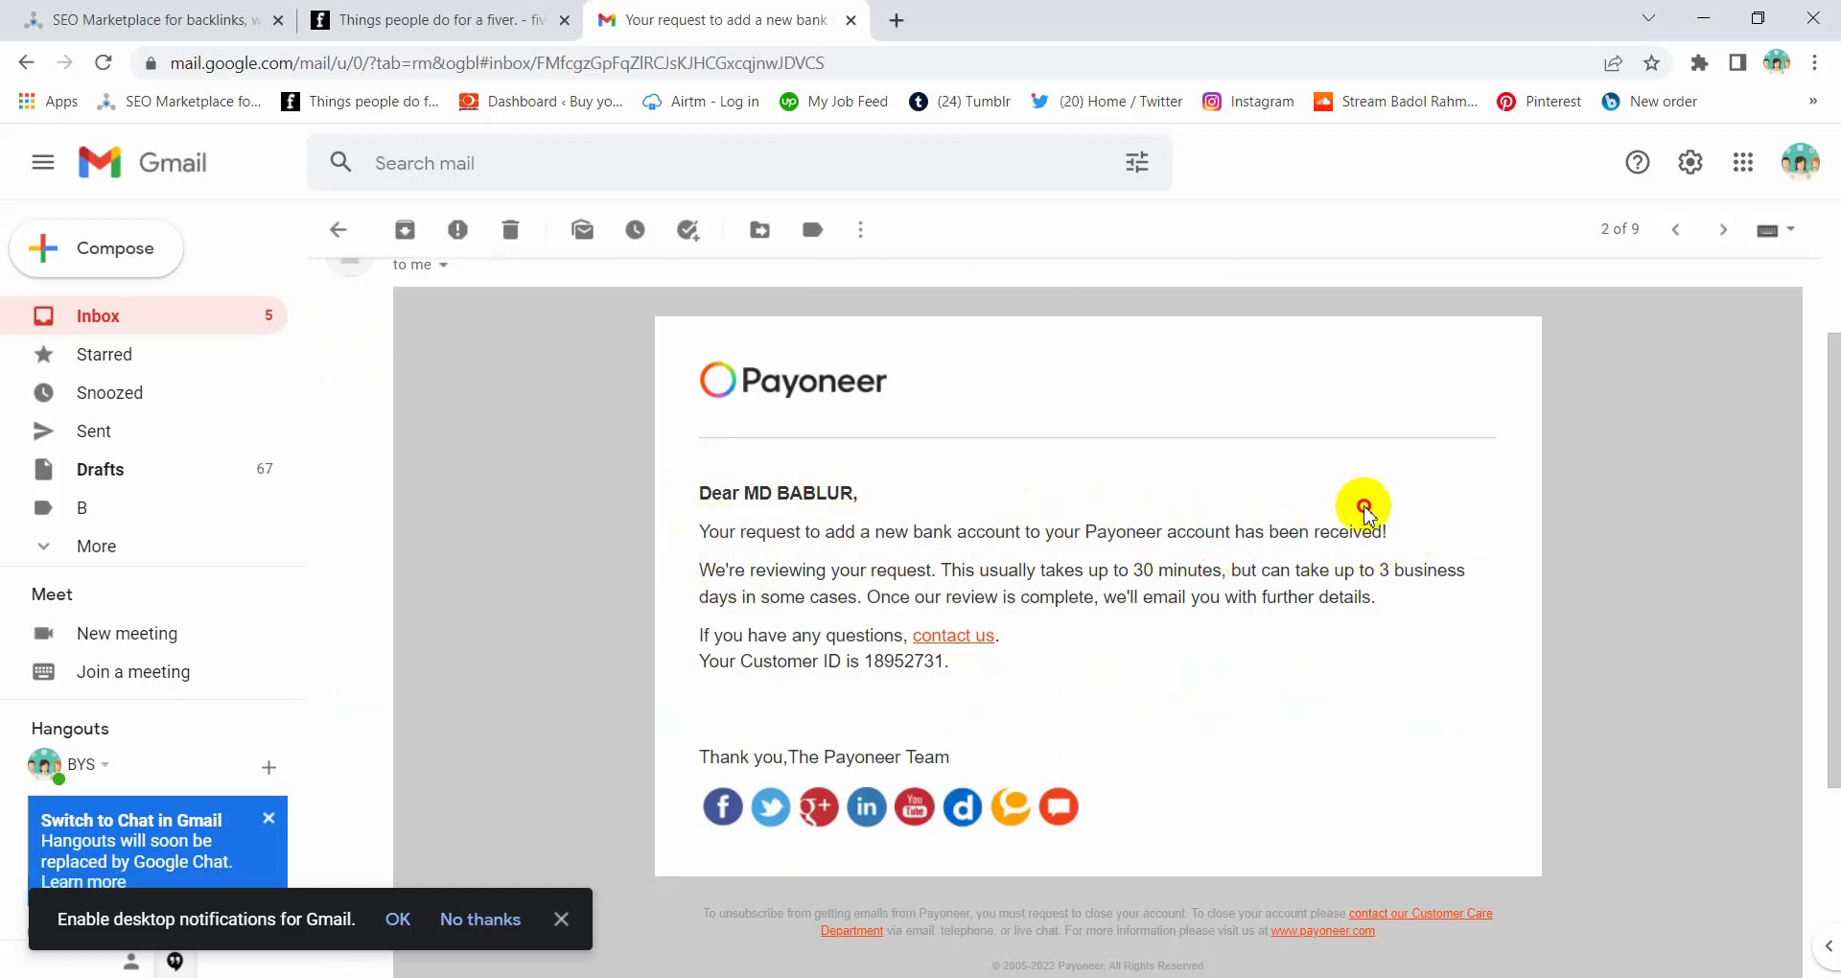
triple_click(1394, 526)
left_click(884, 586)
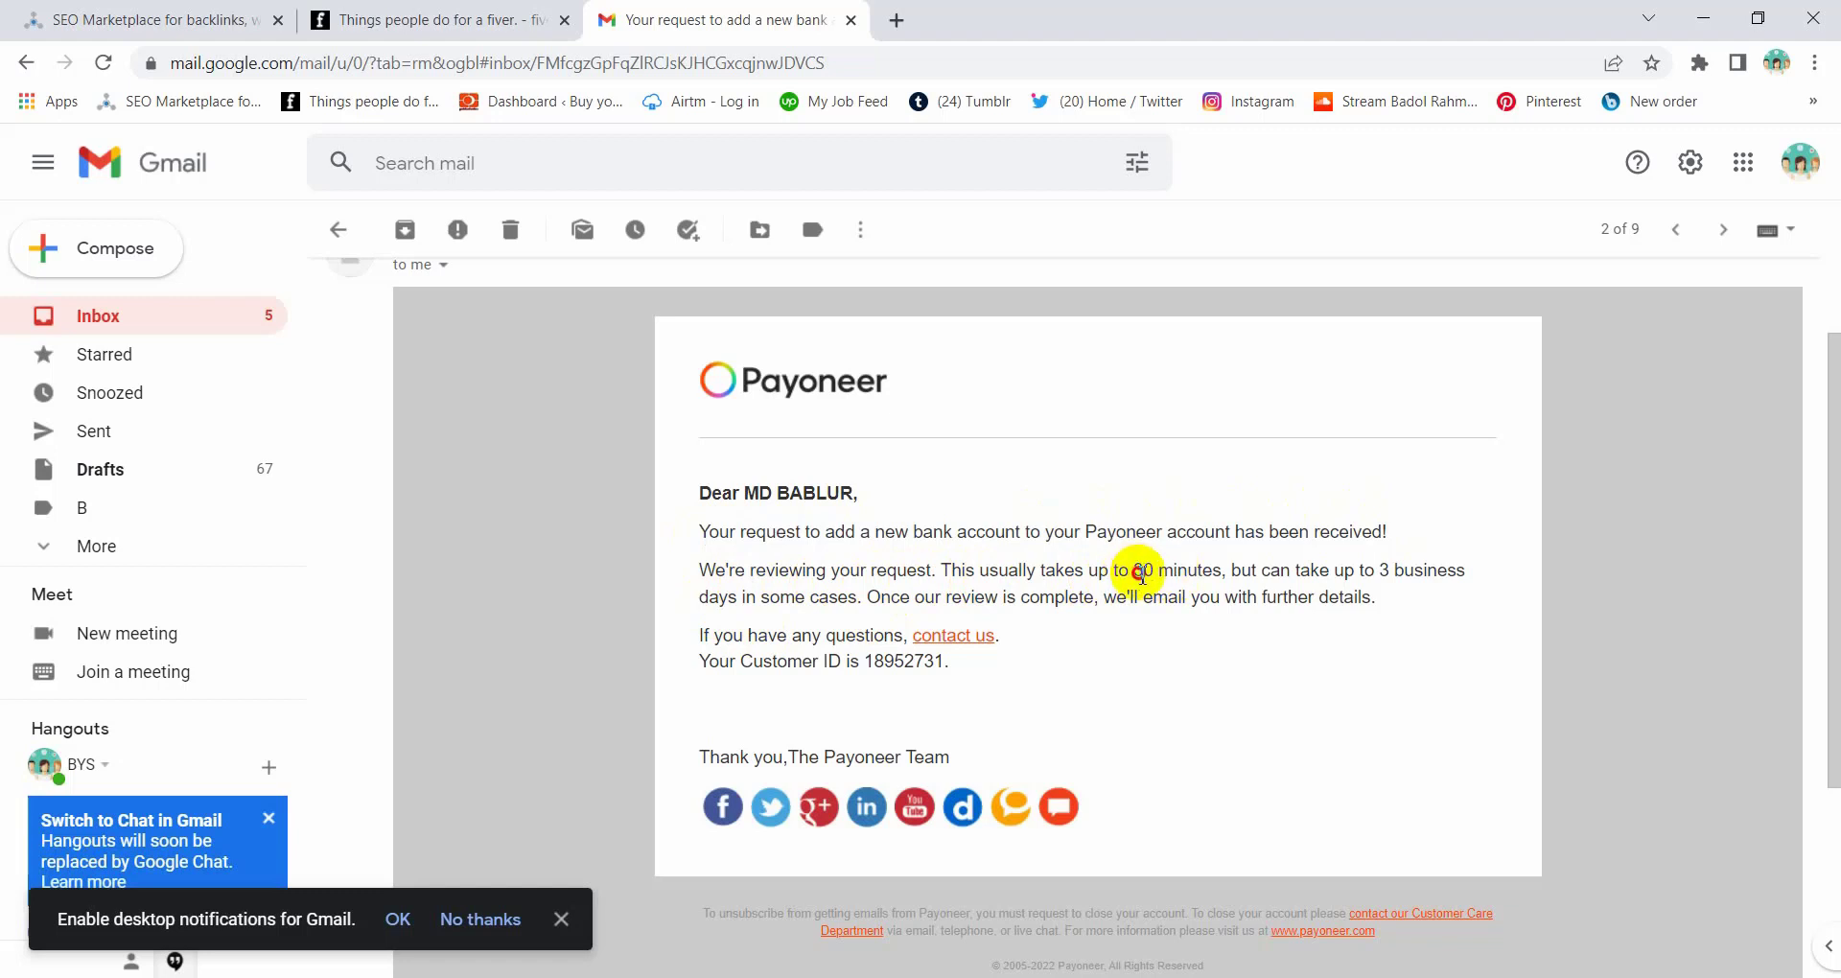
left_click_drag(1136, 573, 1206, 573)
left_click(1210, 574)
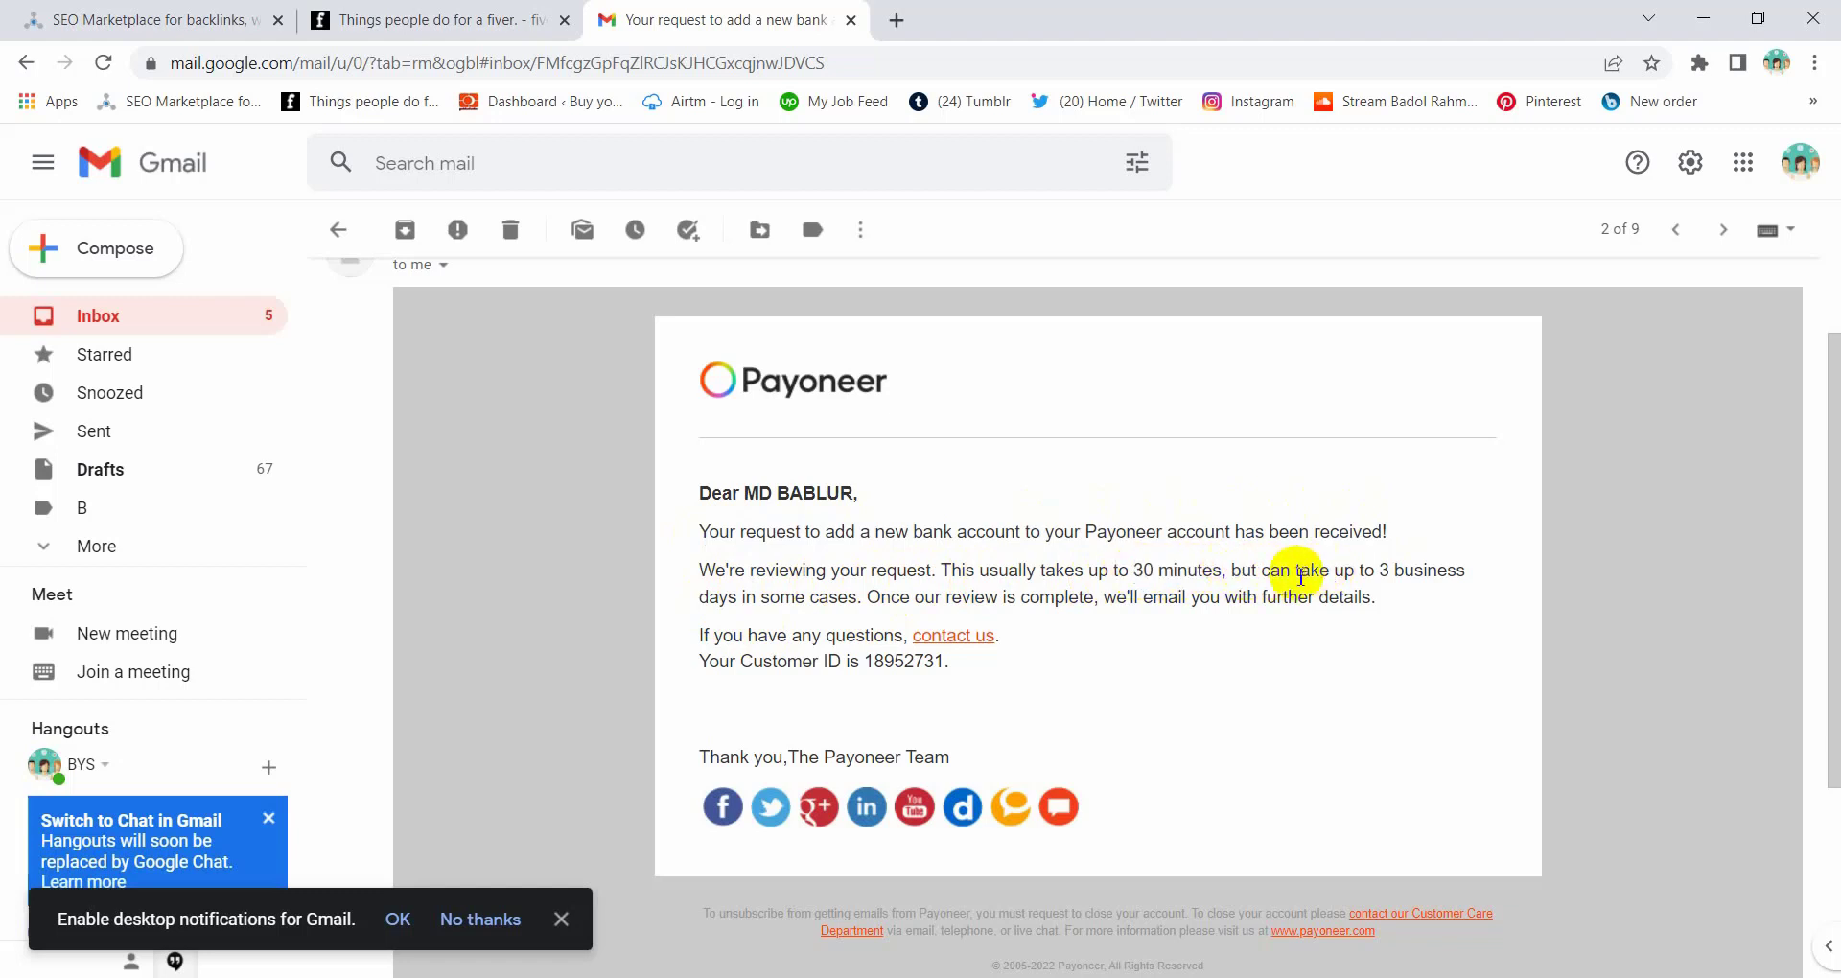
left_click_drag(1378, 572, 1512, 572)
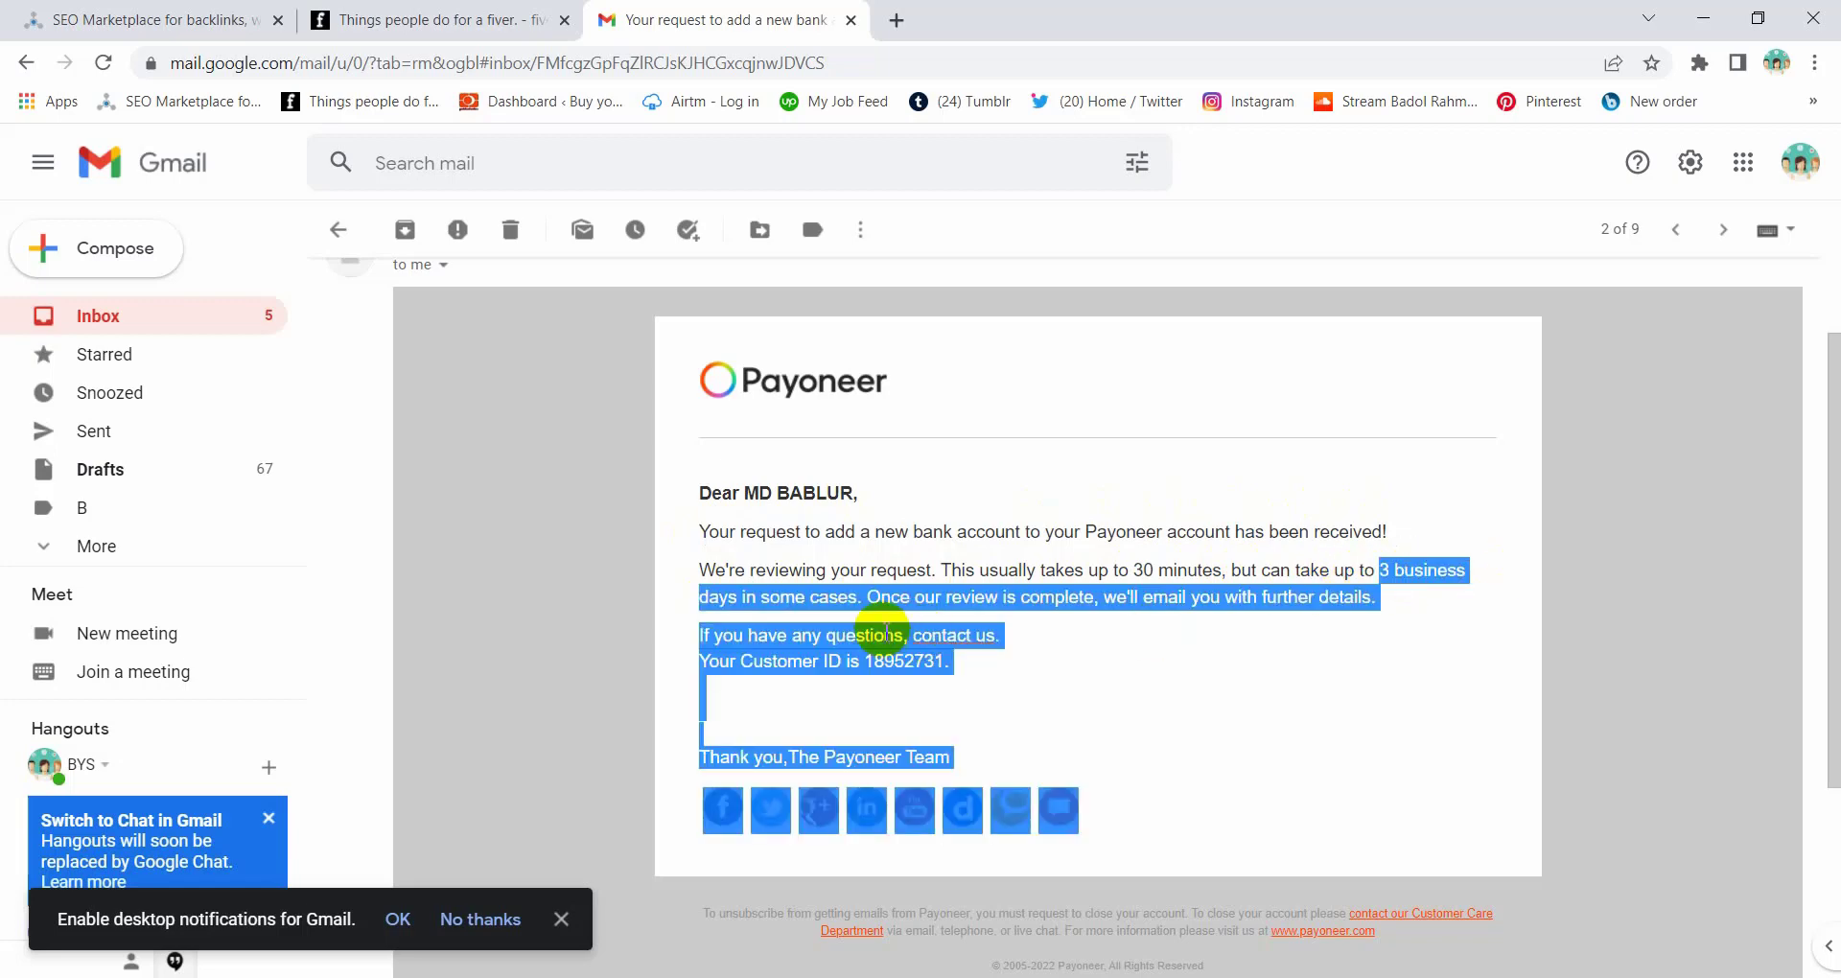
left_click(814, 628)
left_click_drag(805, 598, 940, 598)
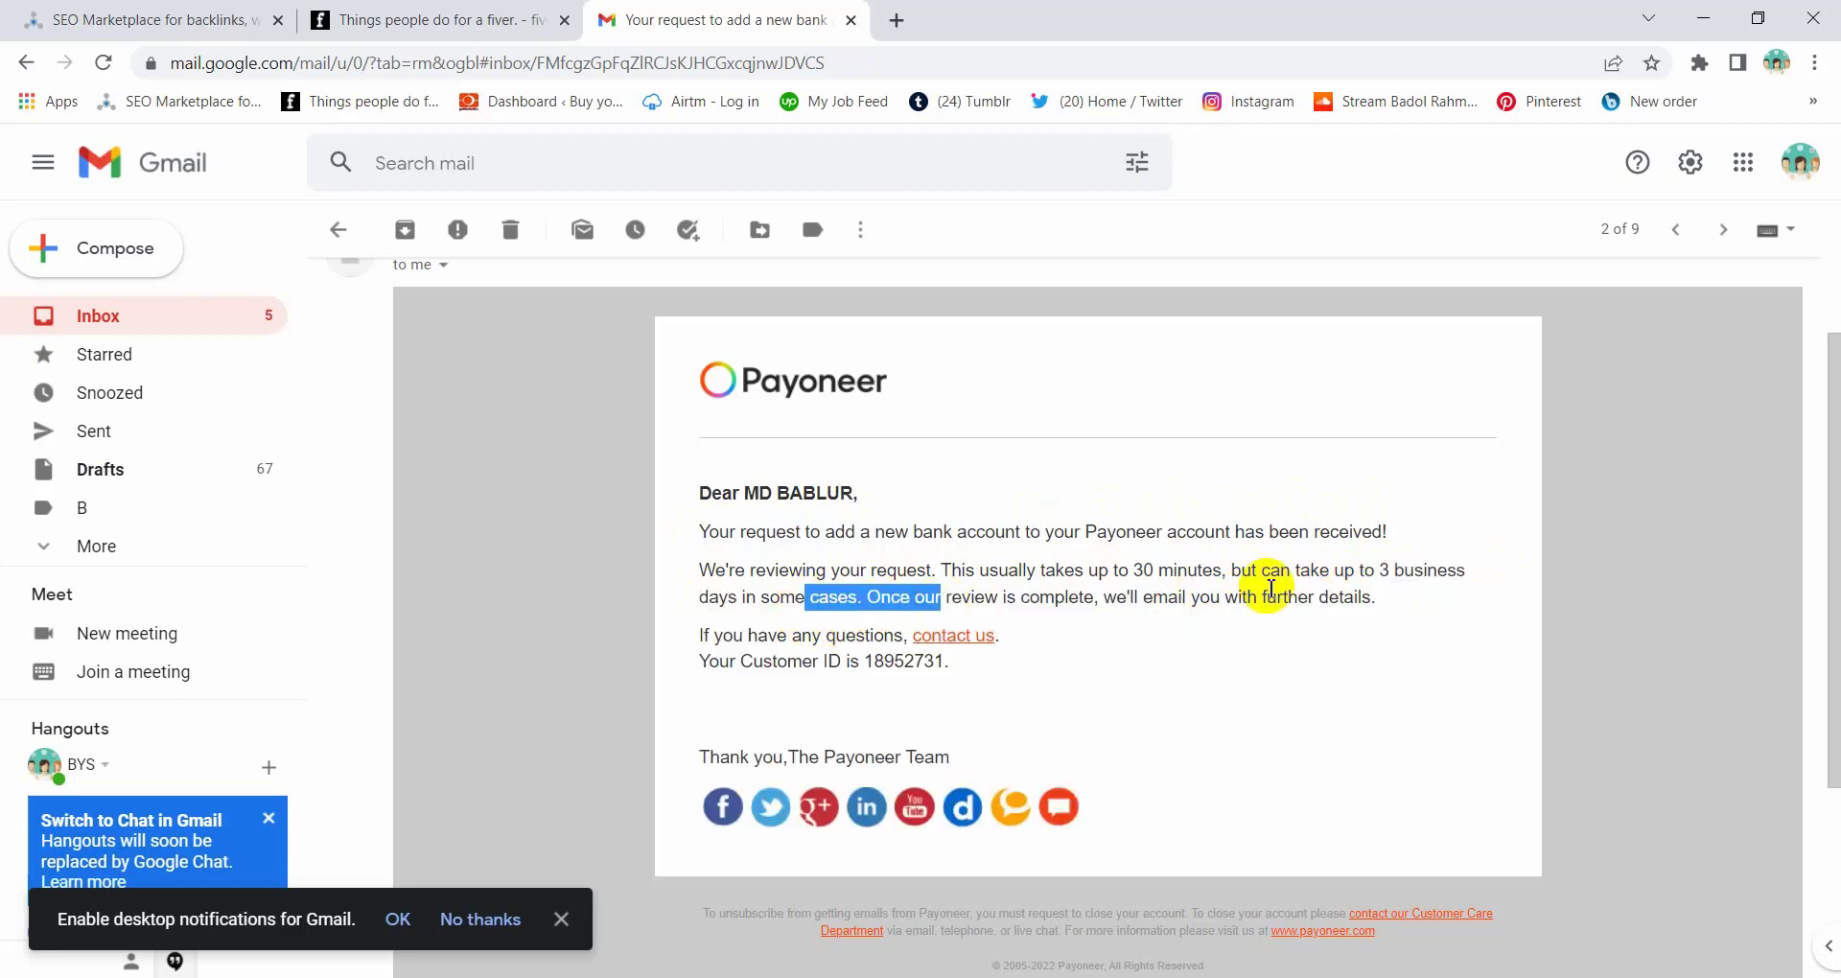
left_click(1271, 587)
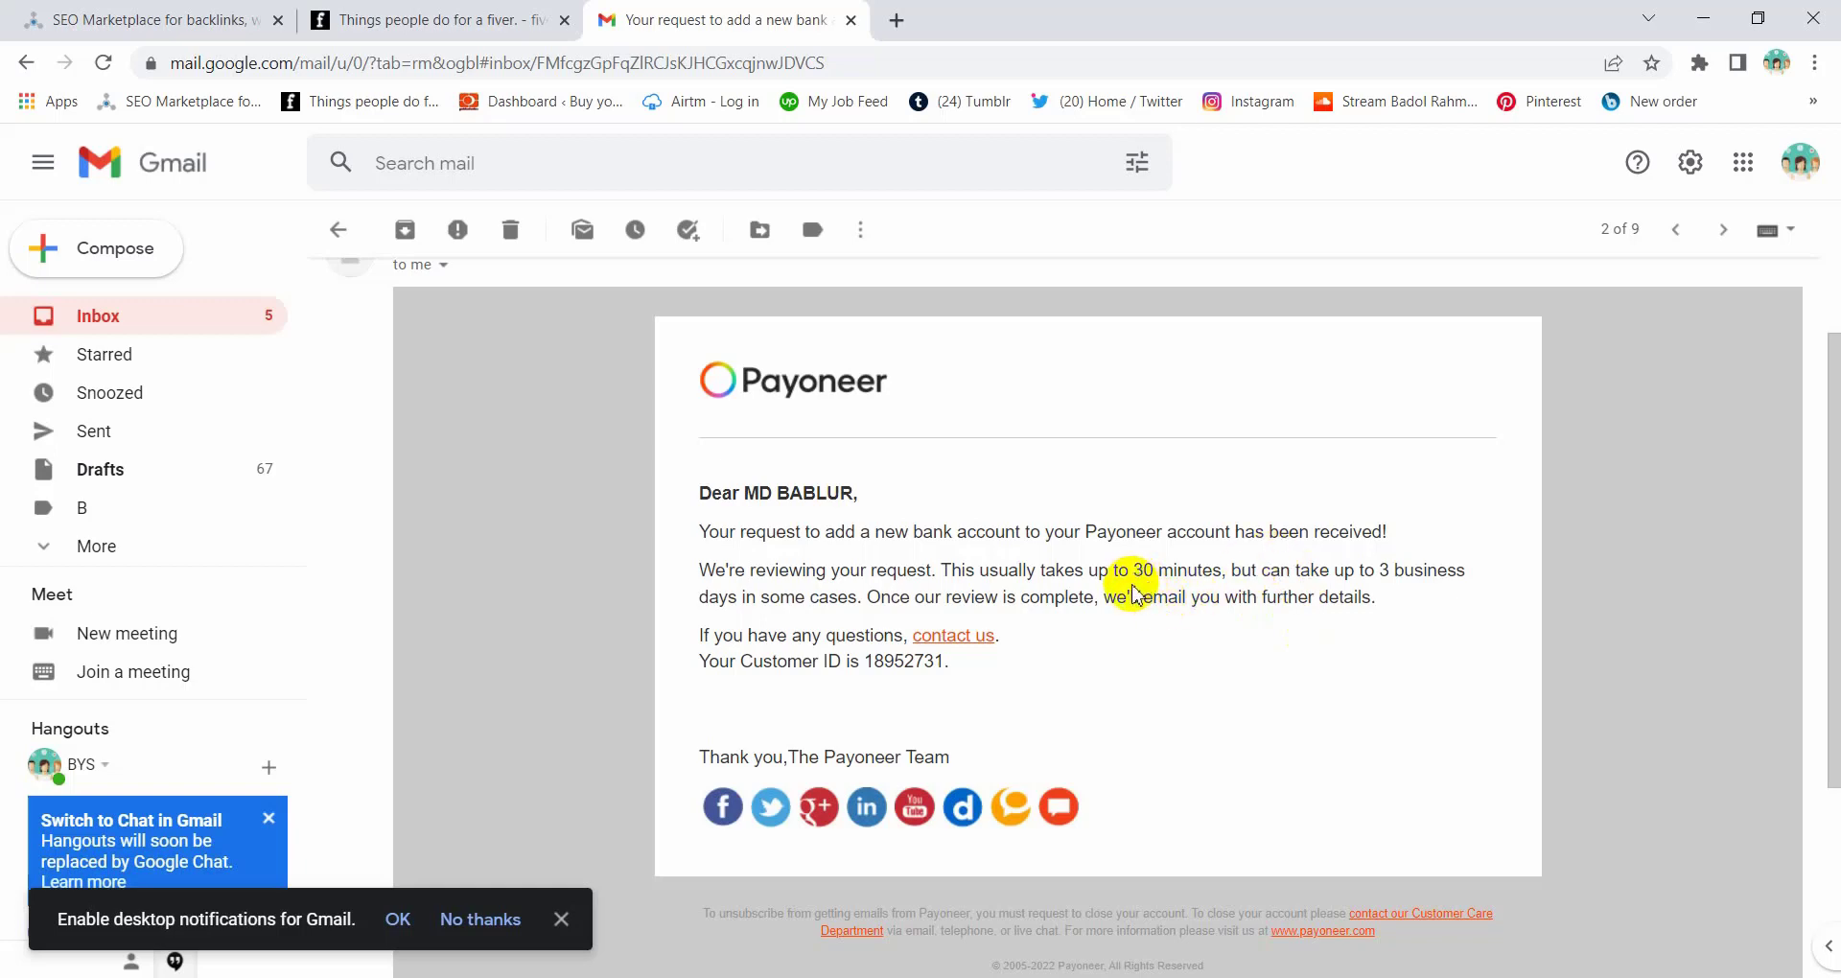
Return to the inbox updates and open the Payoneer email "Your Withdrawal Method Has Been Confirmed!"
left_click(124, 315)
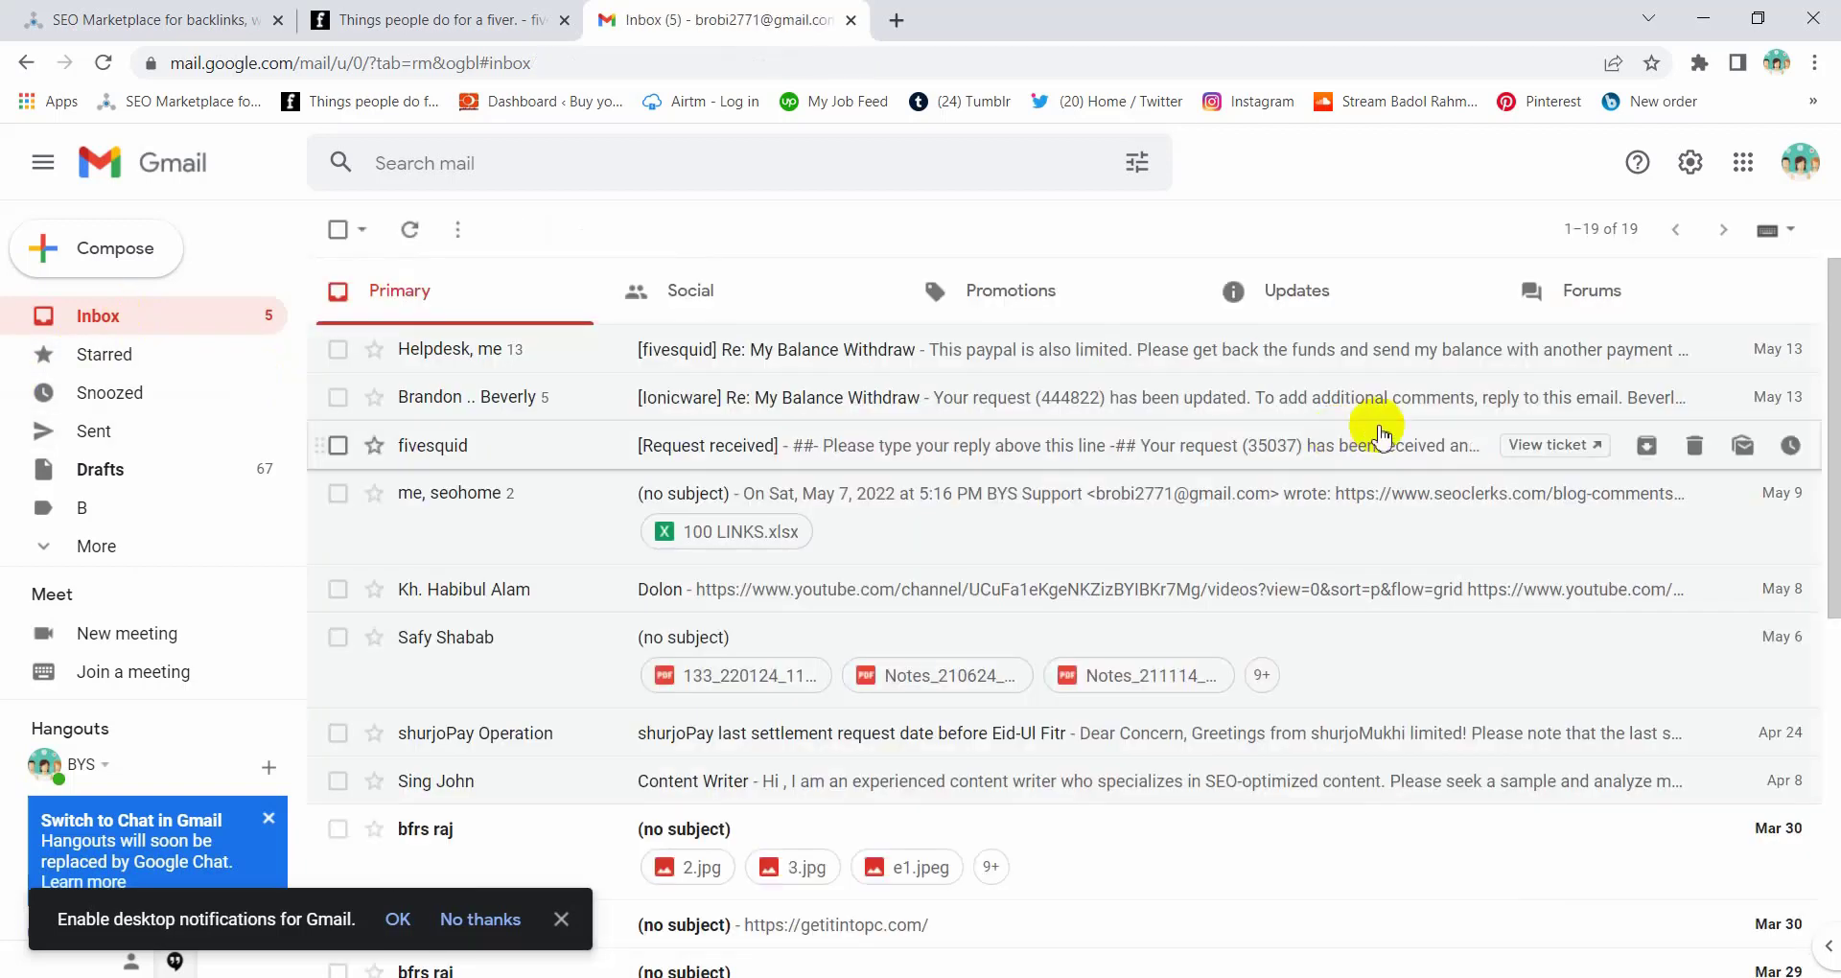
left_click(1318, 289)
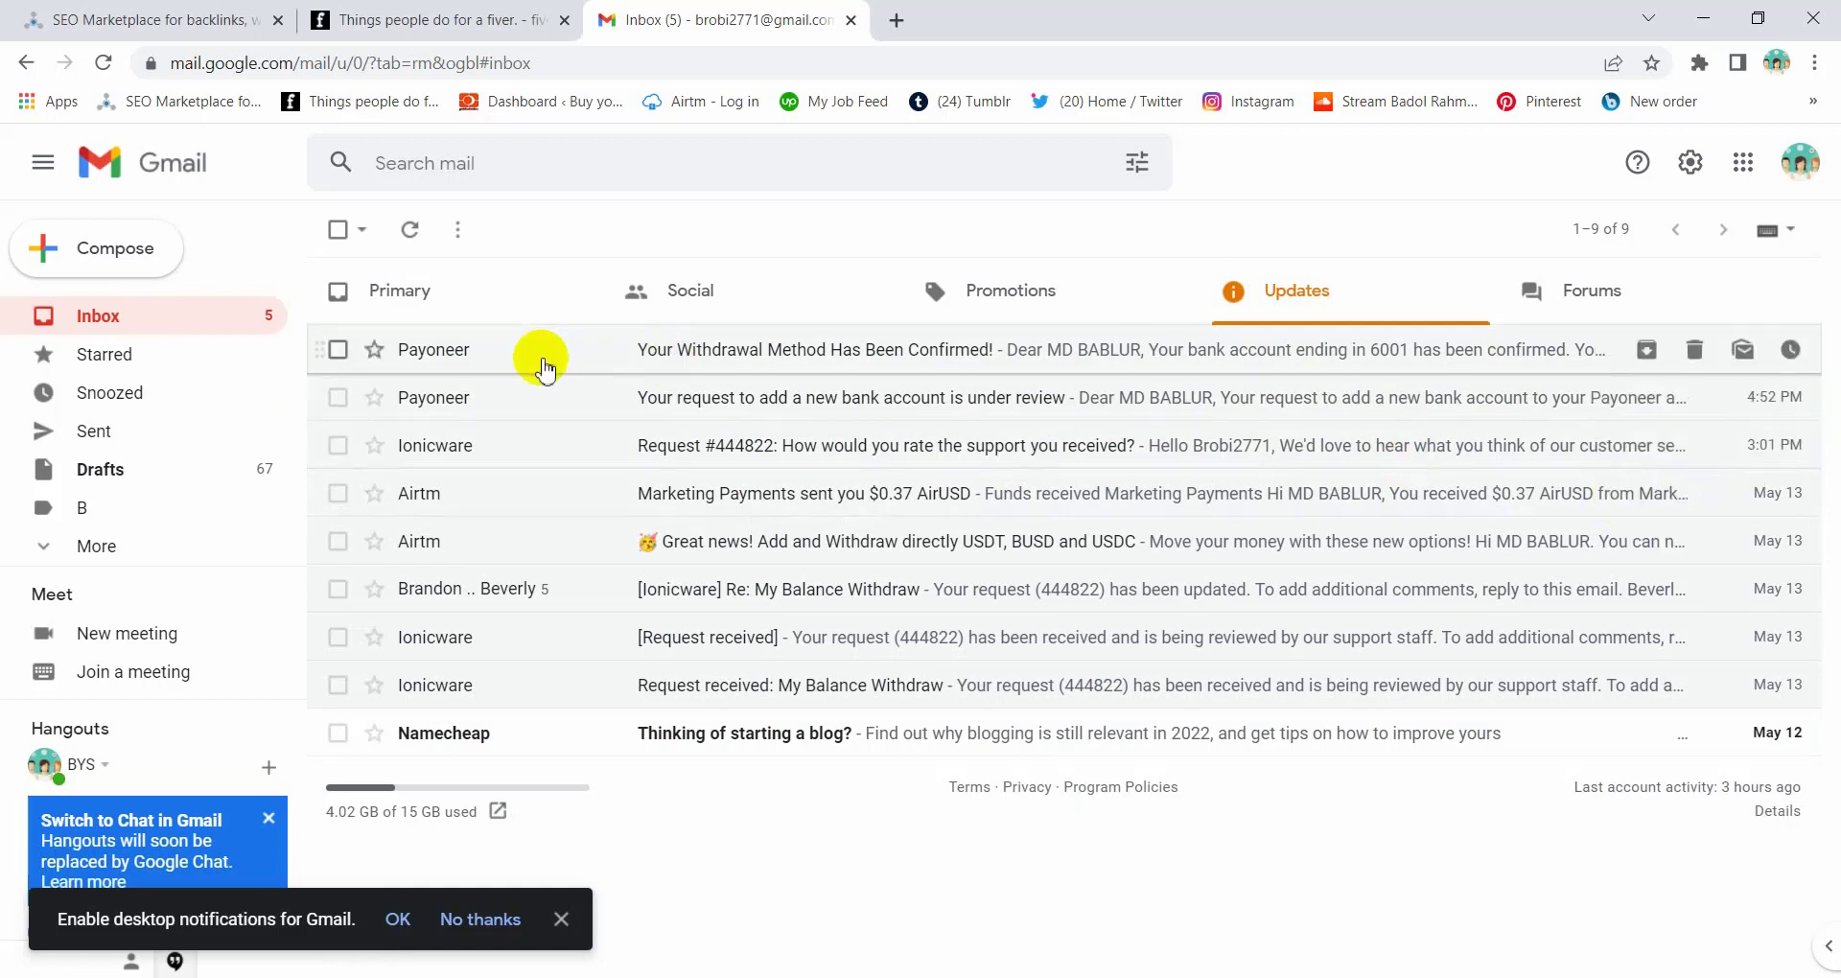
left_click(781, 353)
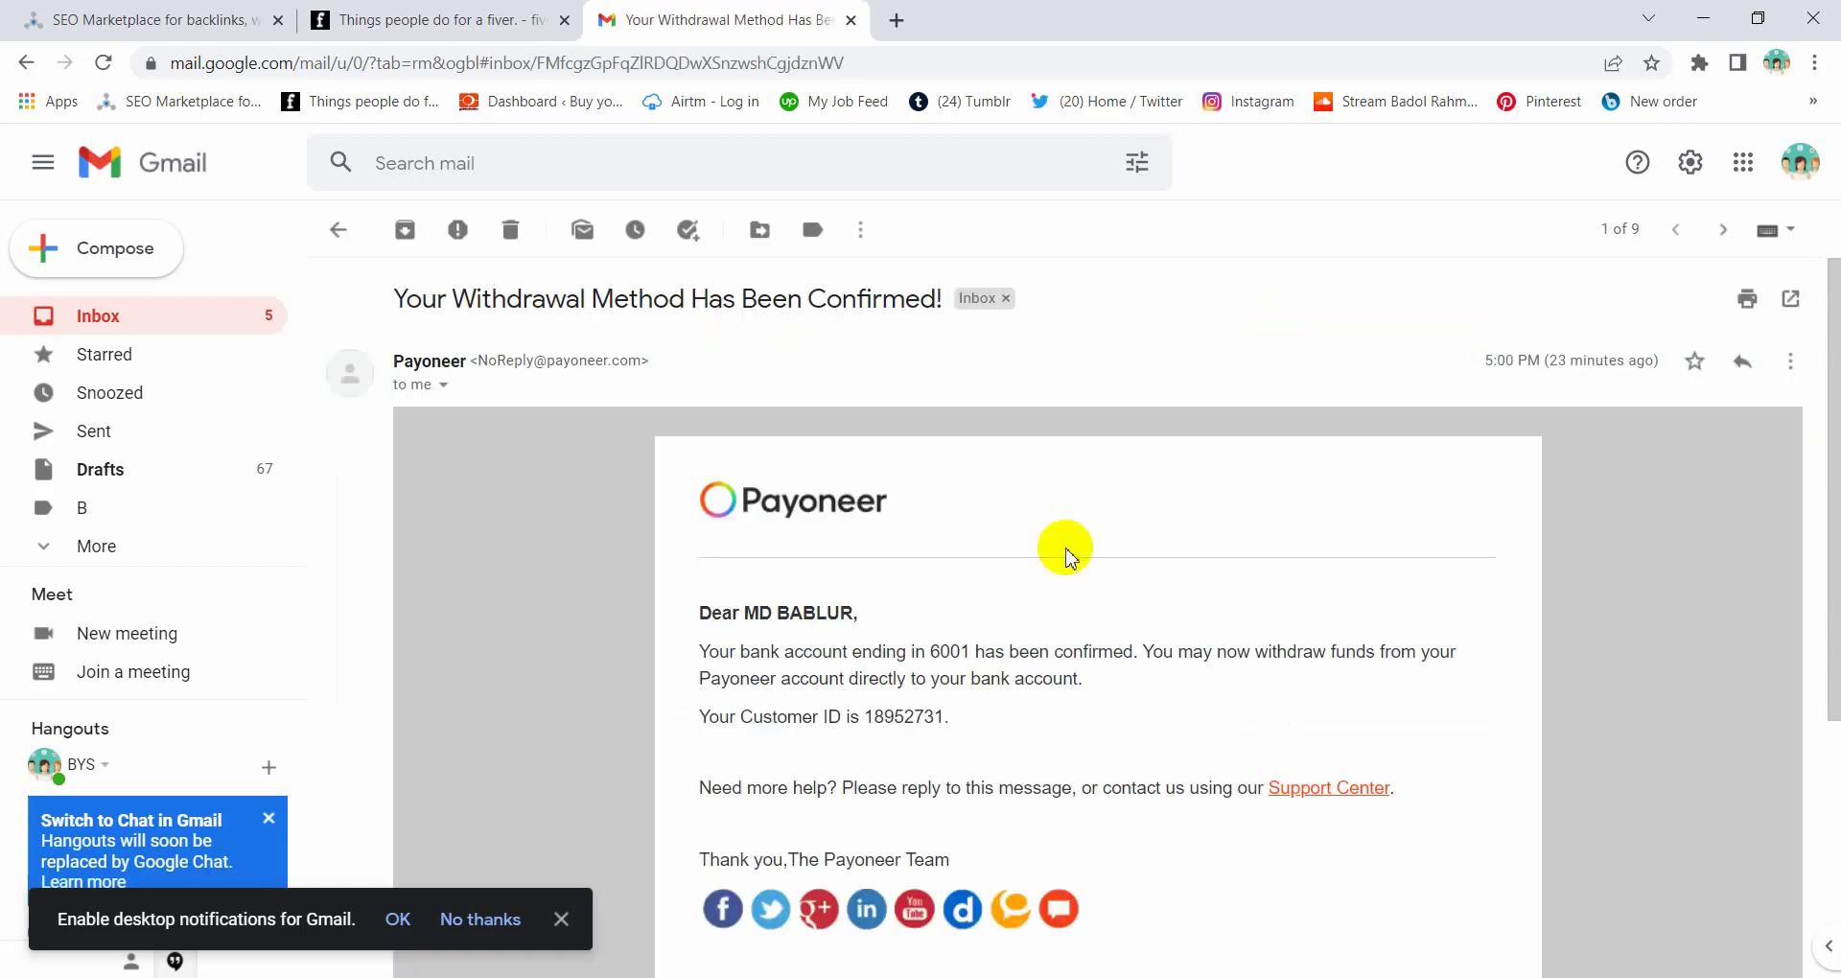
scroll(1066, 554, "down", 1)
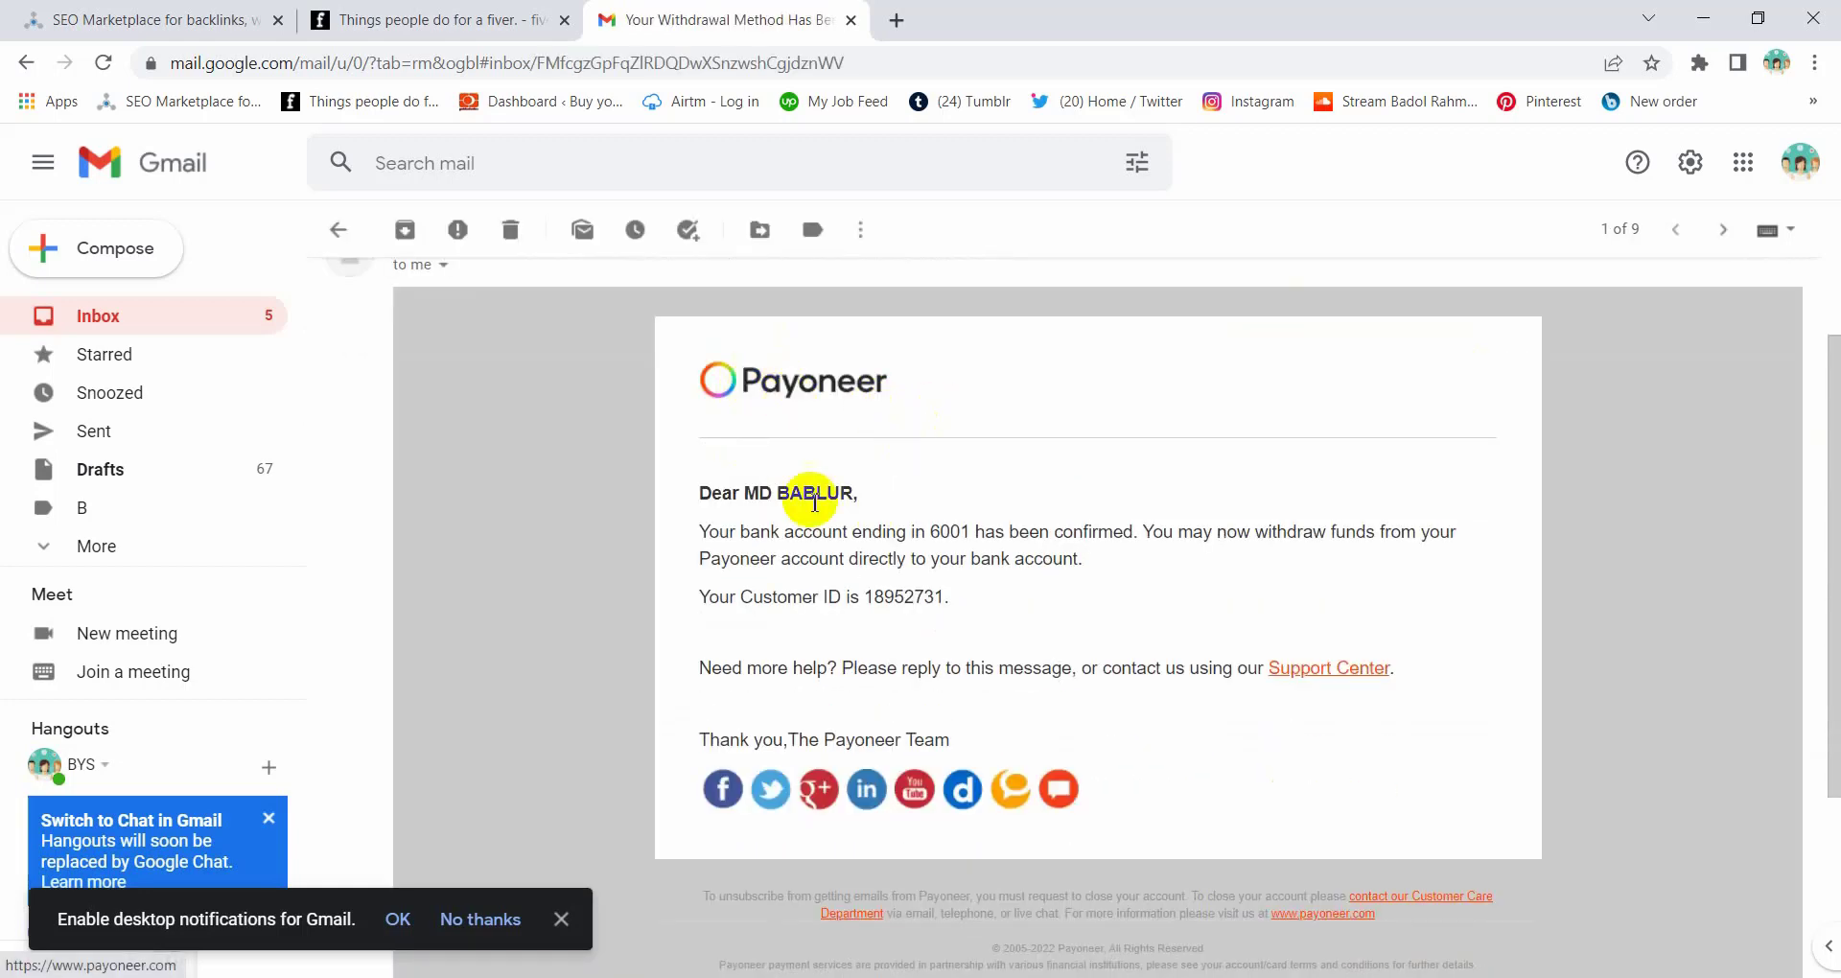
scroll(886, 518, "down", 1)
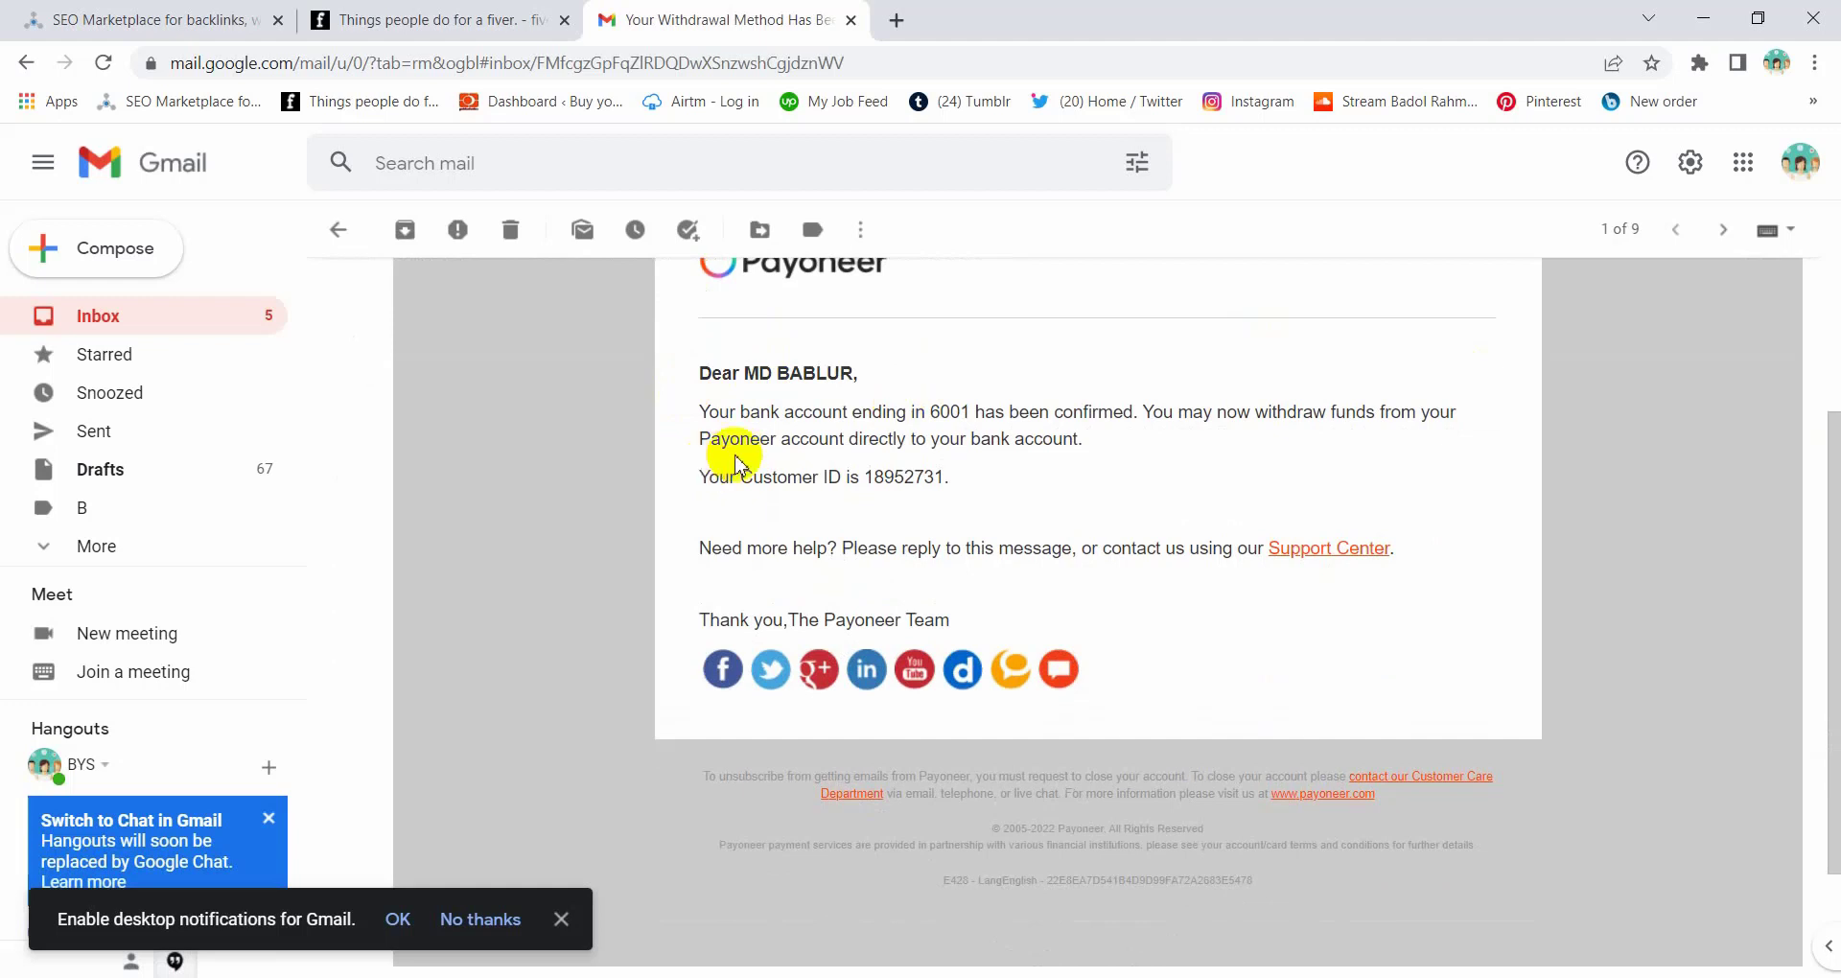
Read the confirmation email's details about the bank account and withdrawing funds to it
double_click(947, 412)
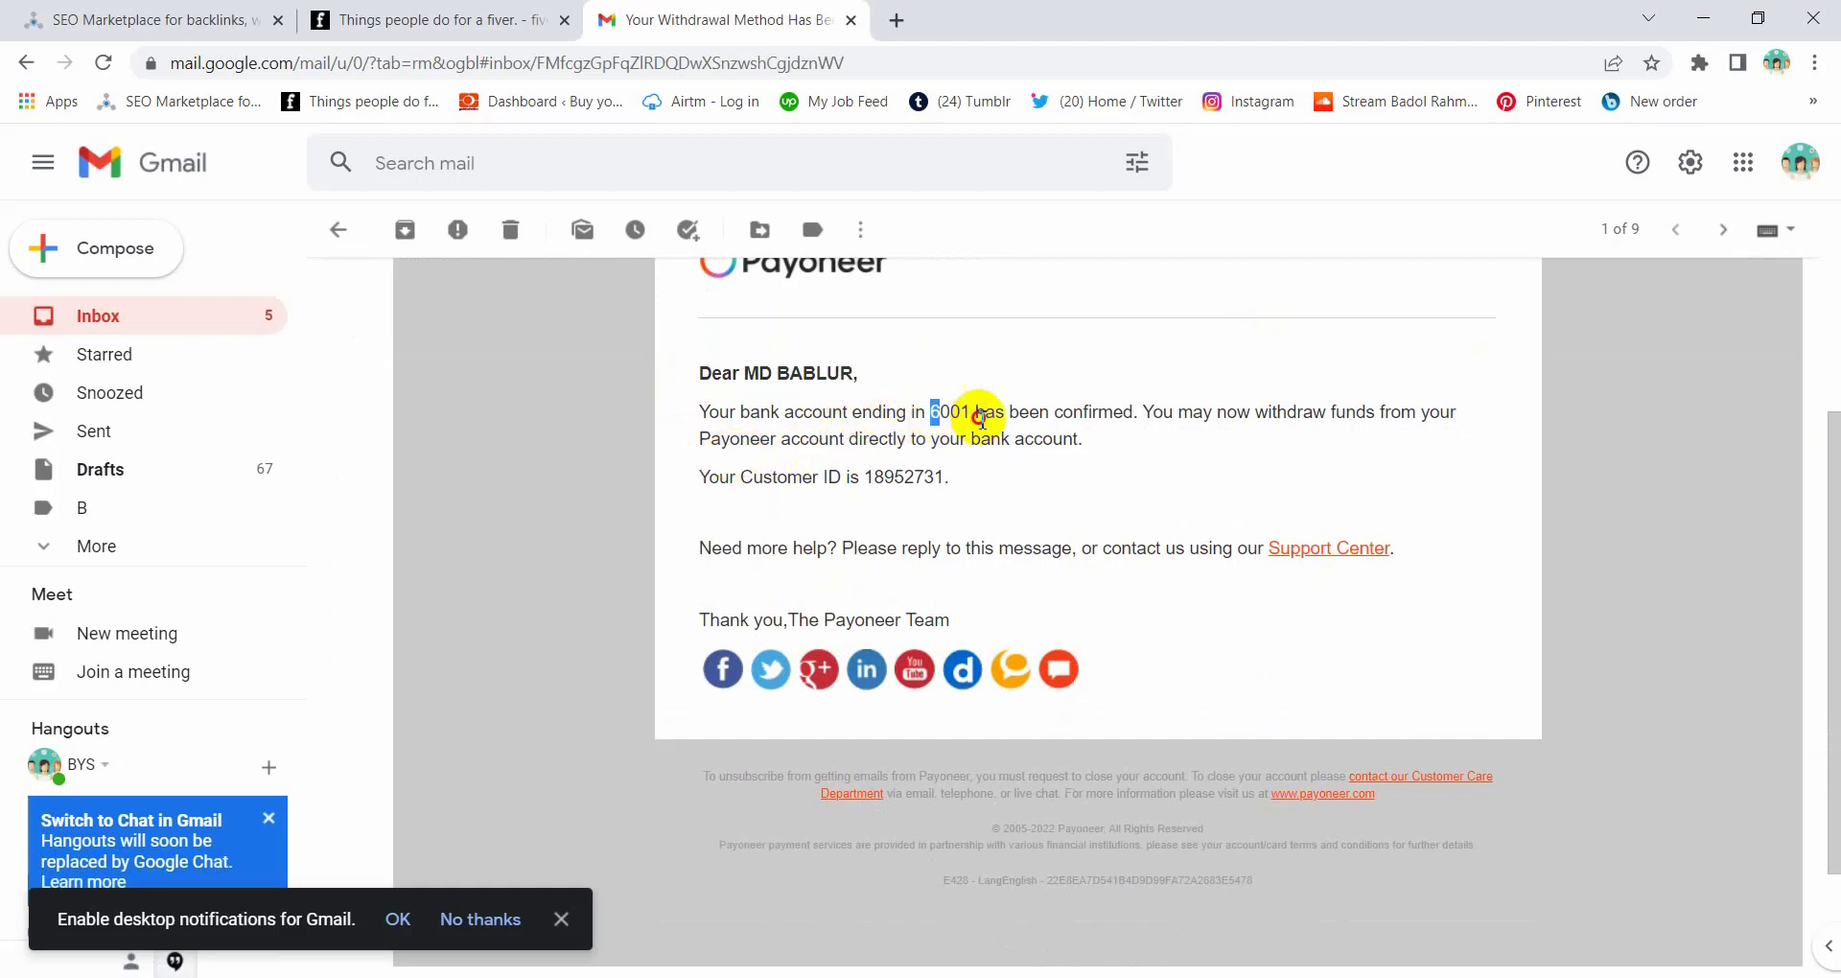
left_click(1094, 417)
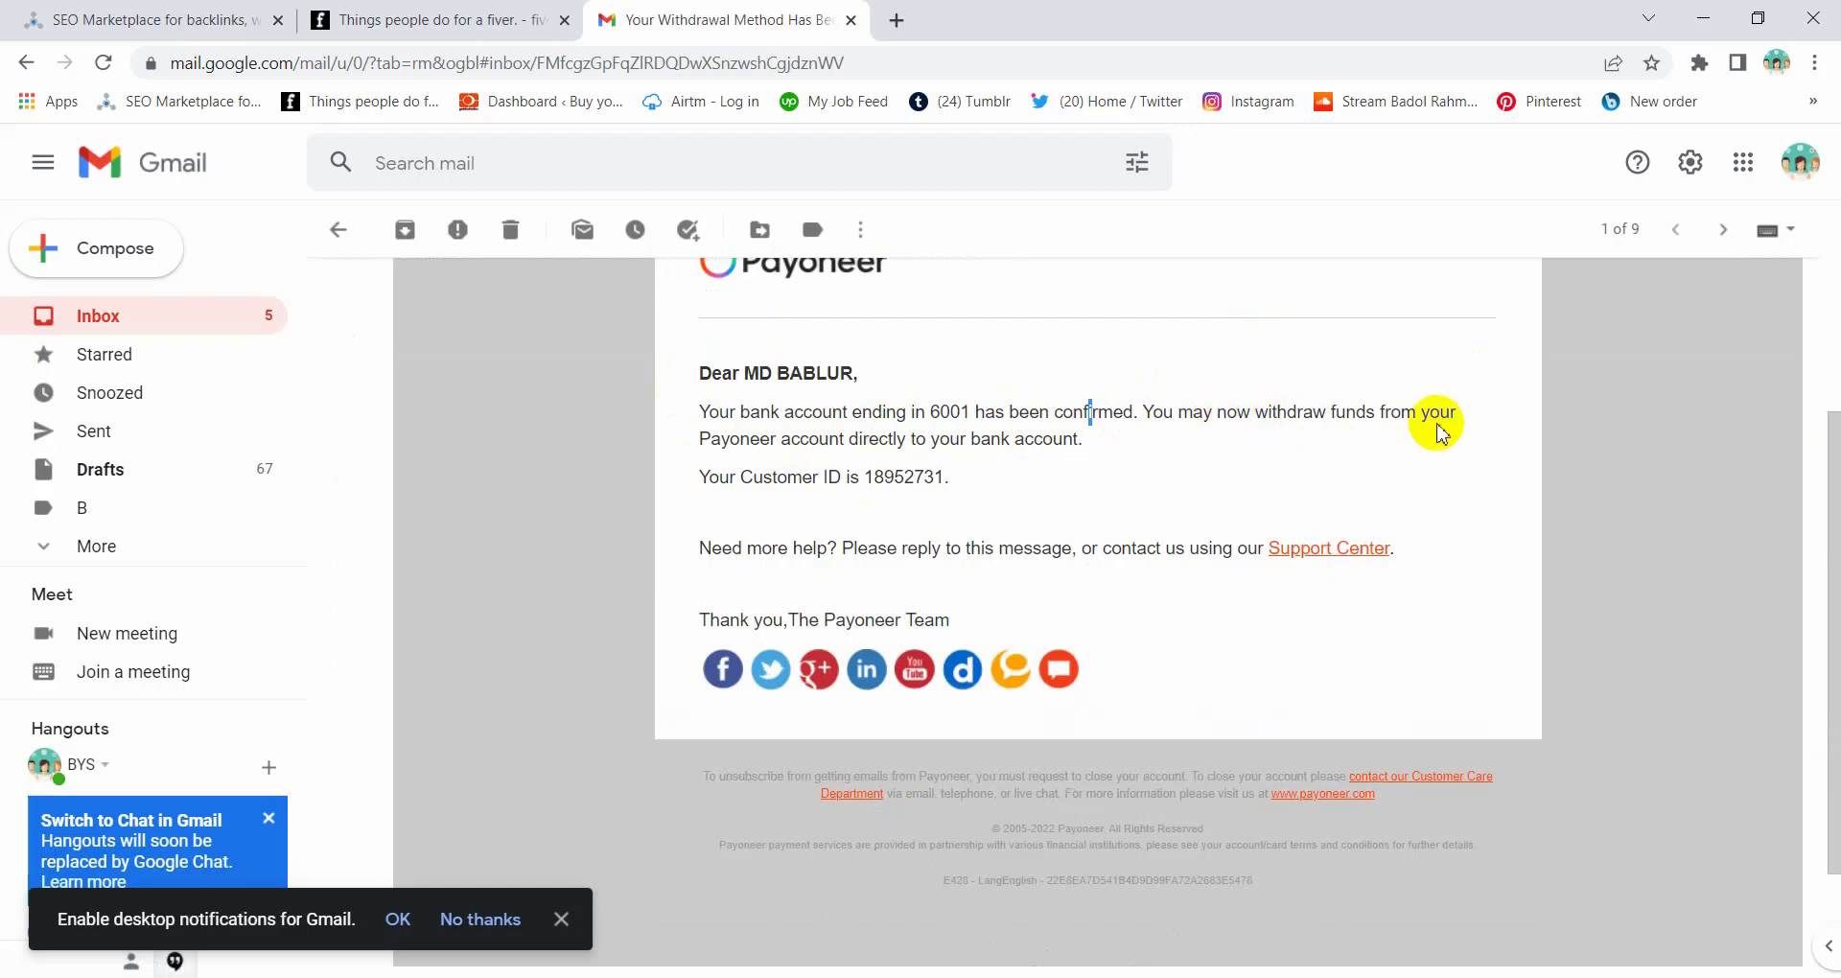
left_click_drag(742, 449, 854, 451)
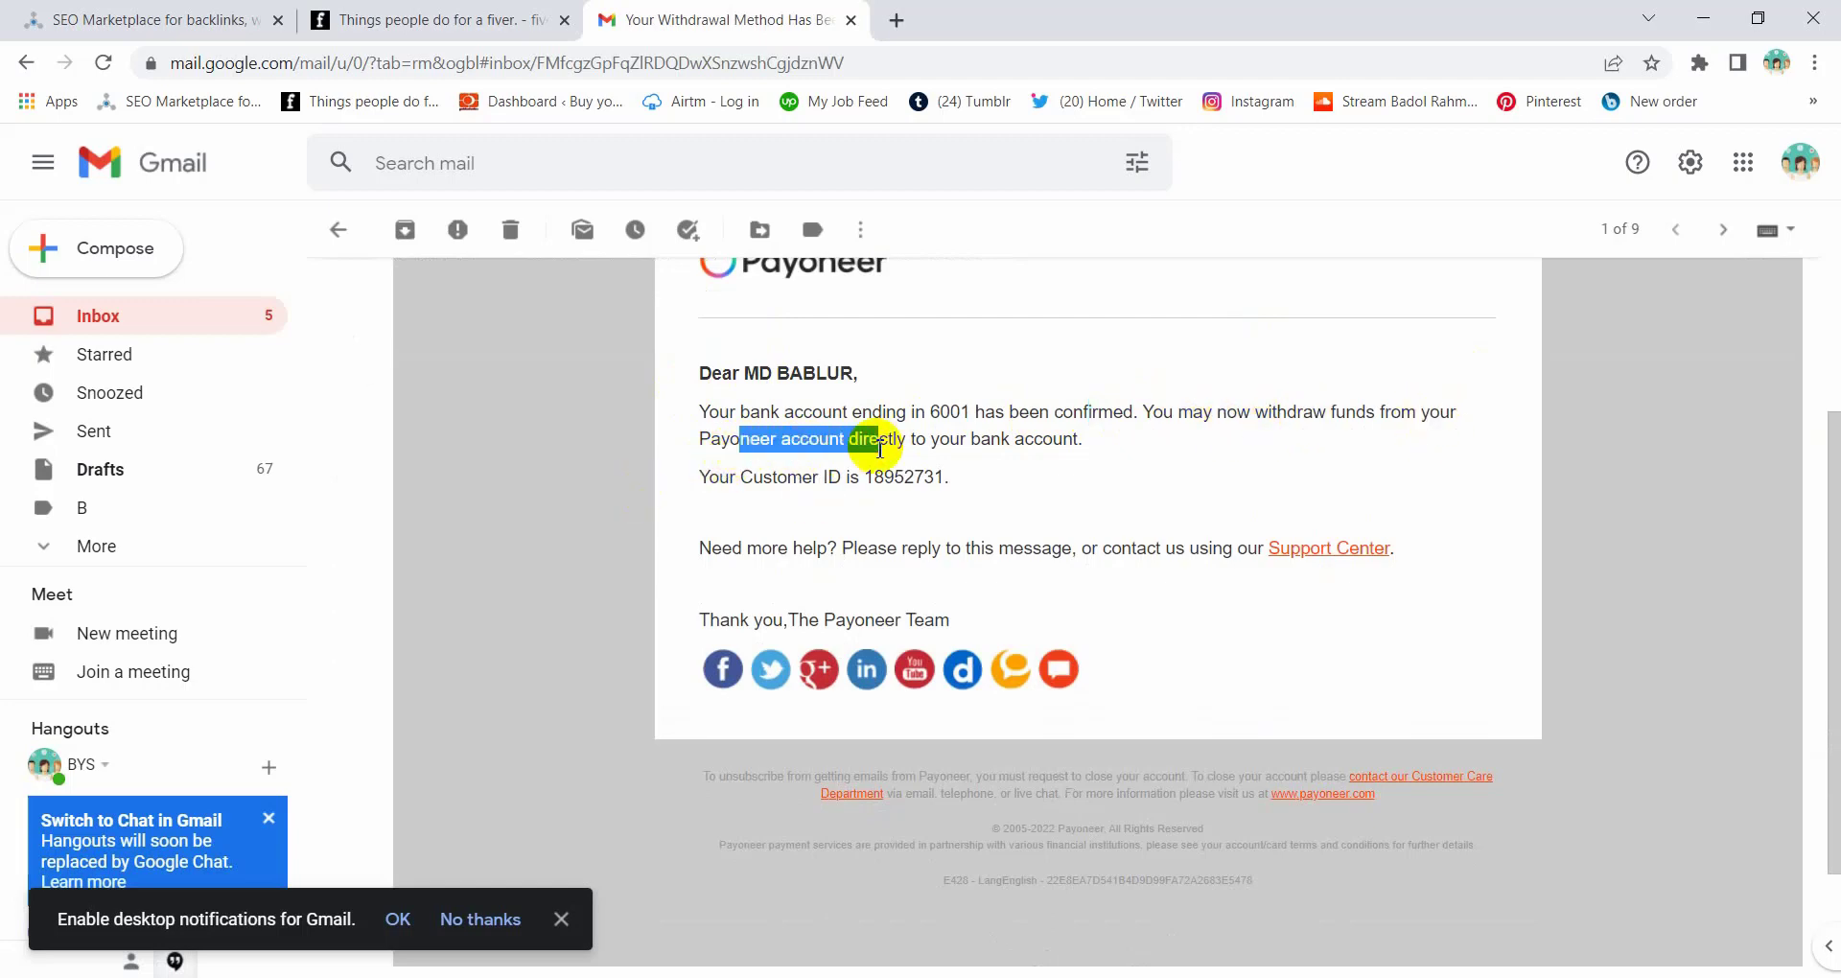
left_click(959, 439)
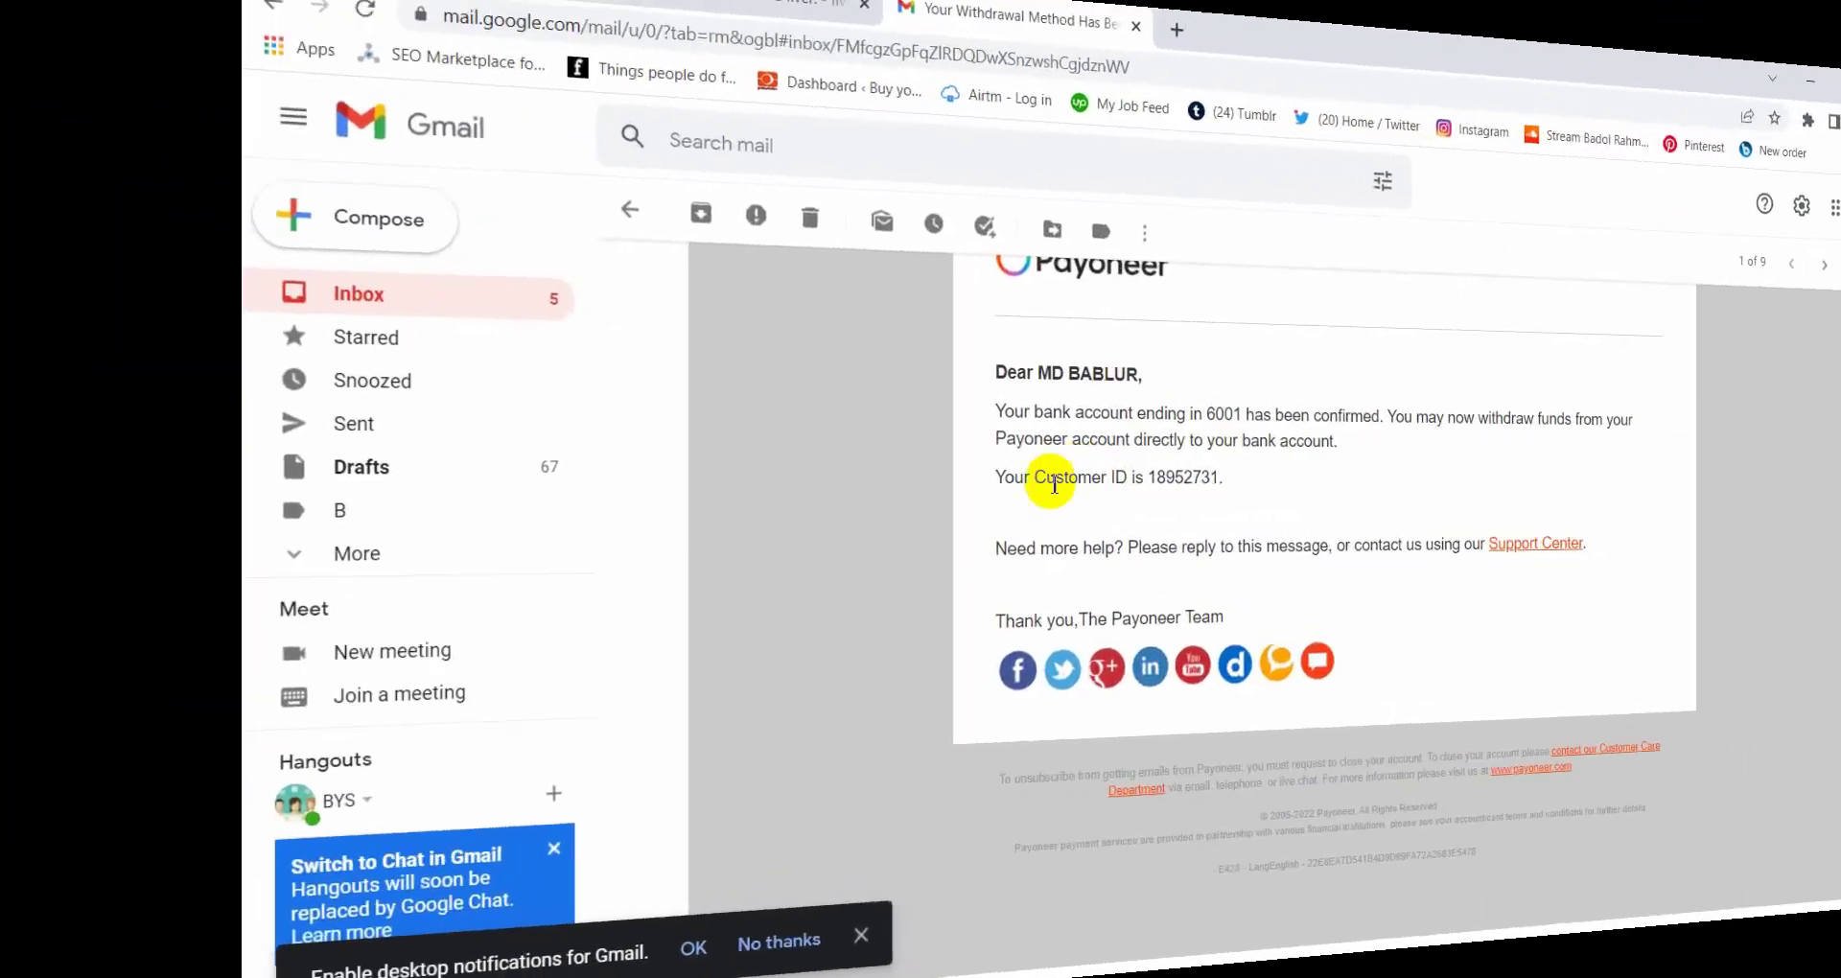
left_click_drag(753, 476, 1088, 517)
left_click(1086, 514)
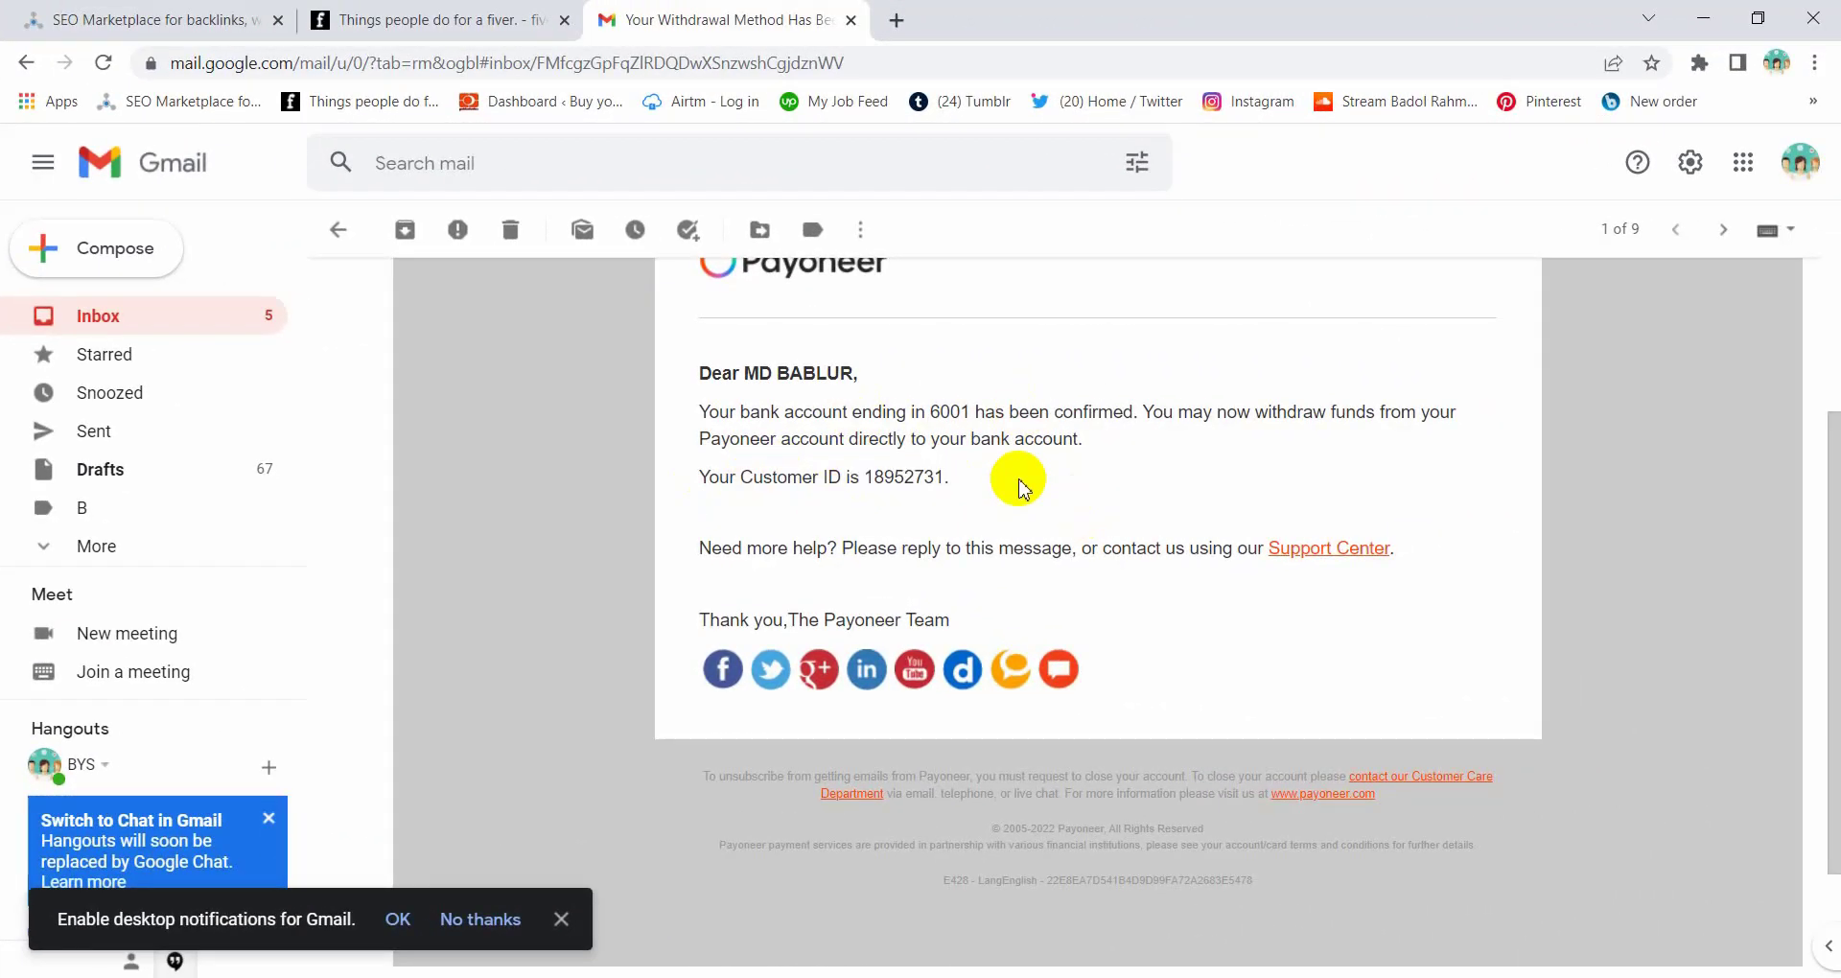
scroll(1019, 487, "up", 3)
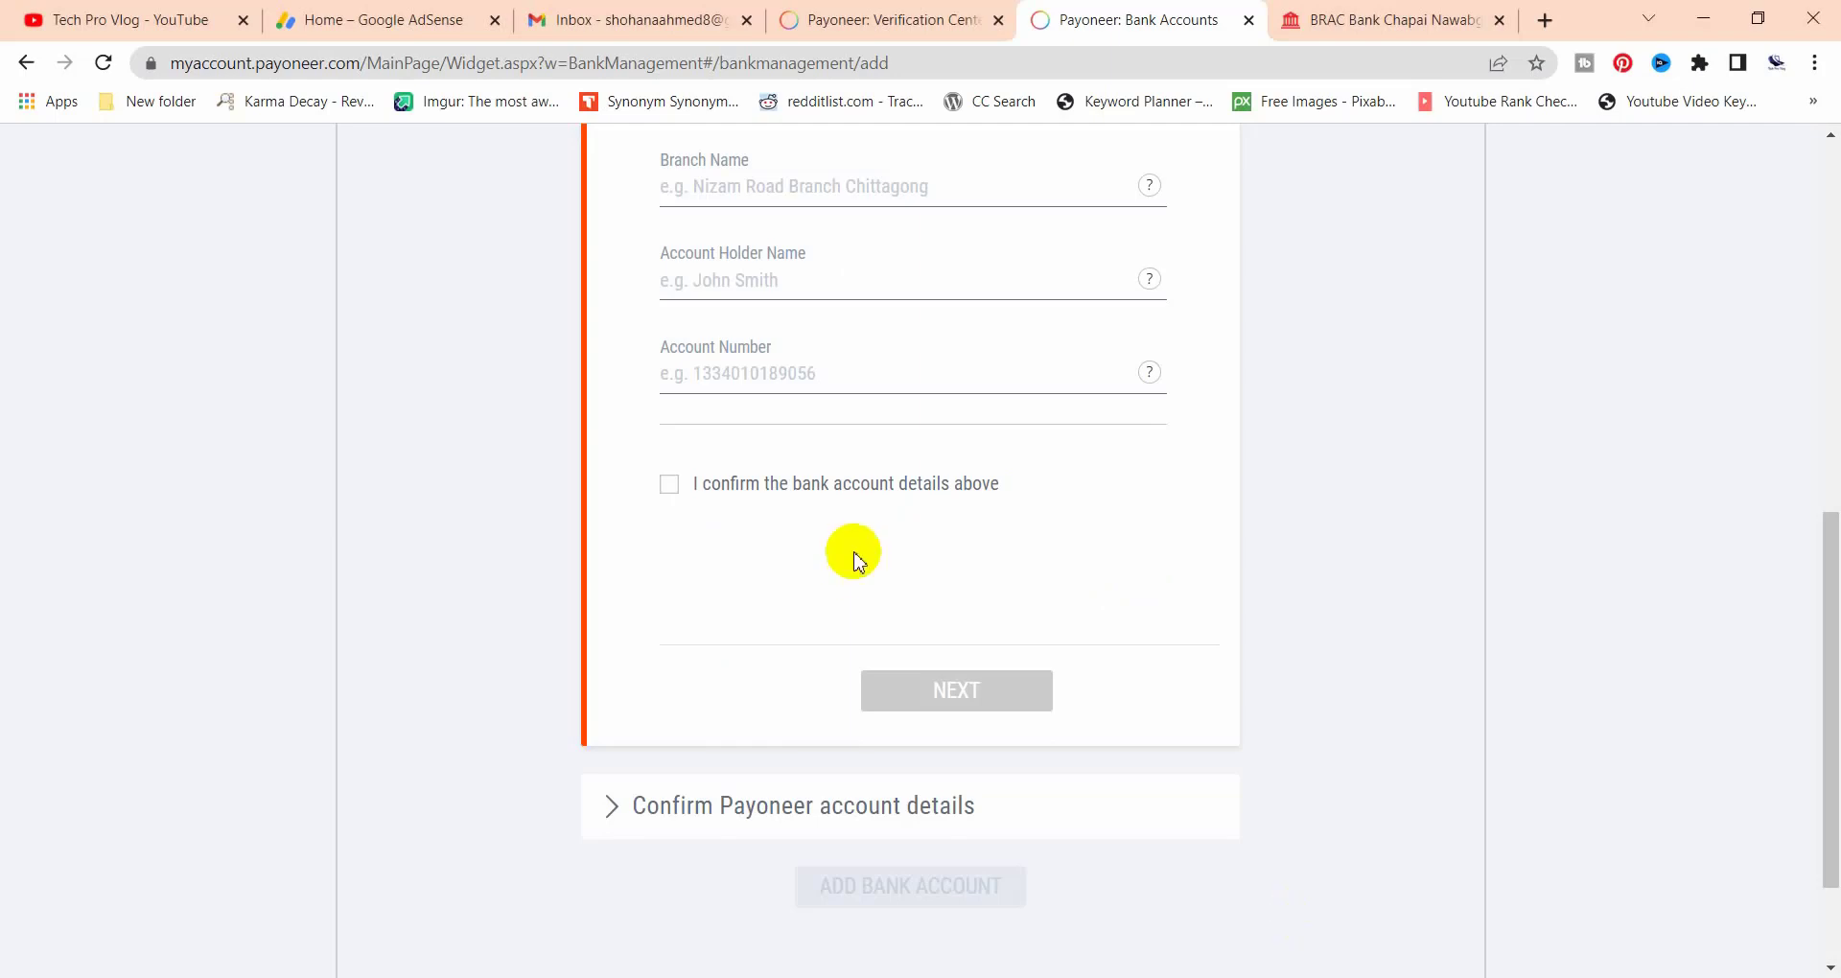
Switch back to Payoneer and leave the unfinished bank account form for the list of withdrawal bank accounts
scroll(850, 555, "up", 6)
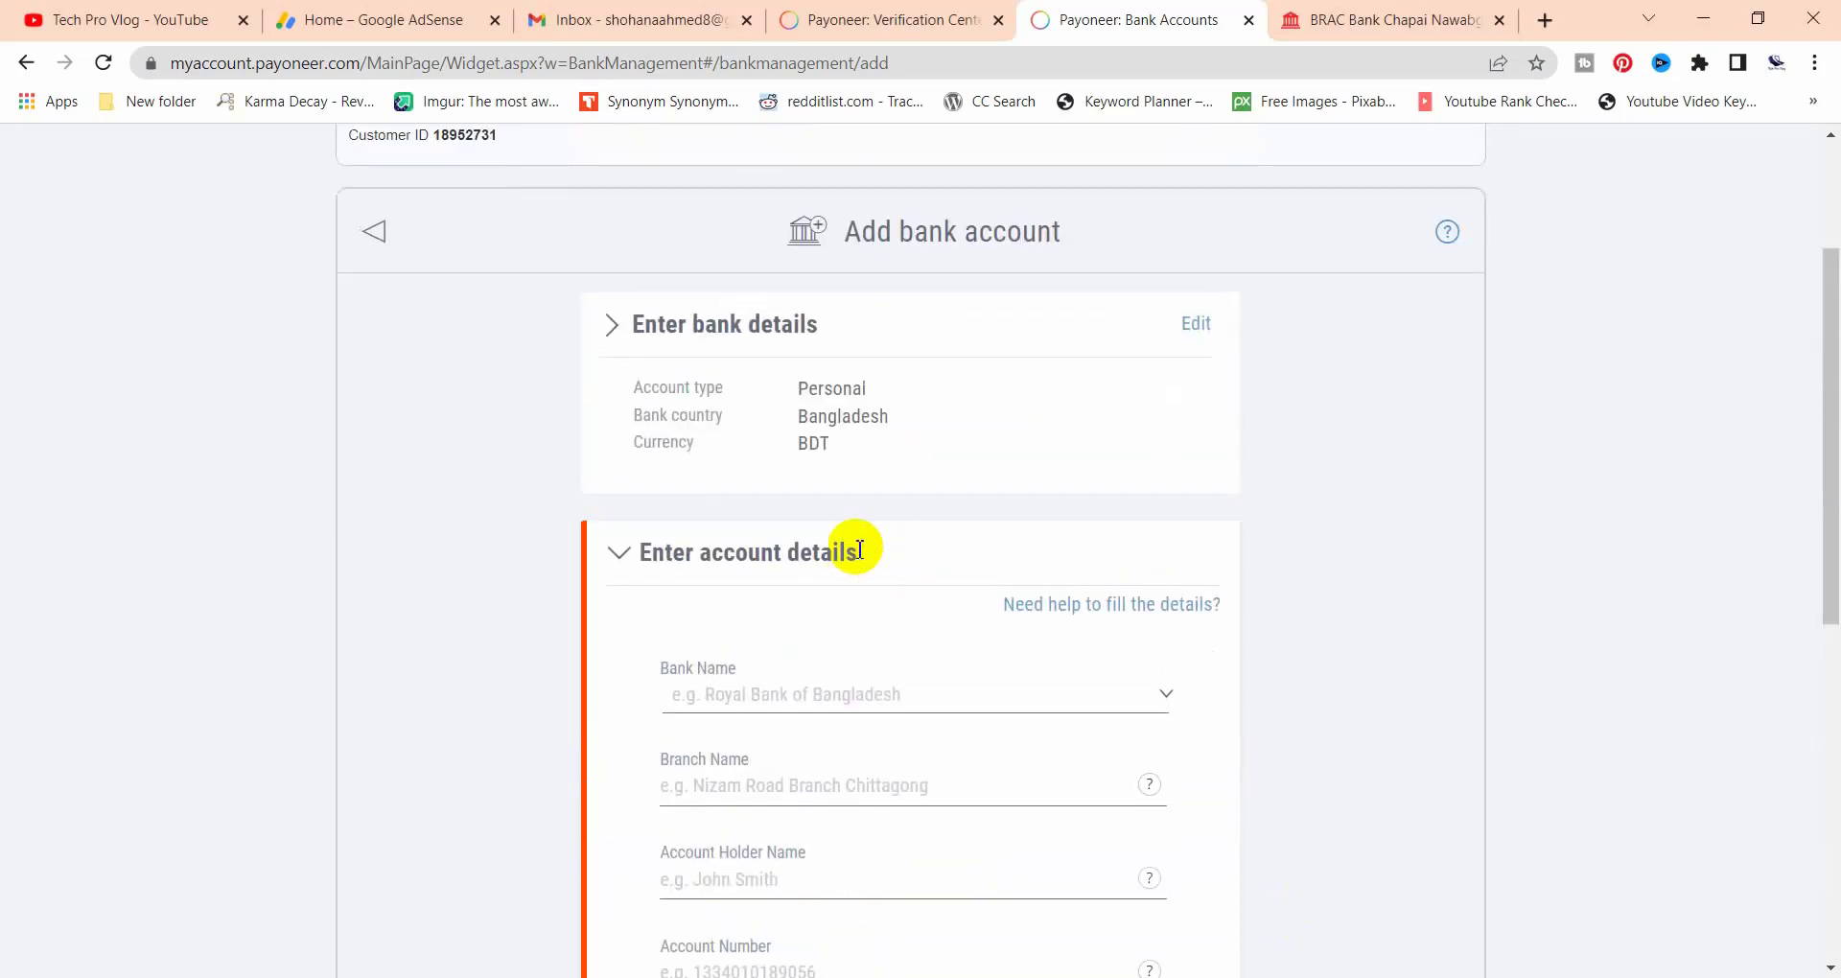
scroll(856, 548, "up", 3)
left_click(376, 474)
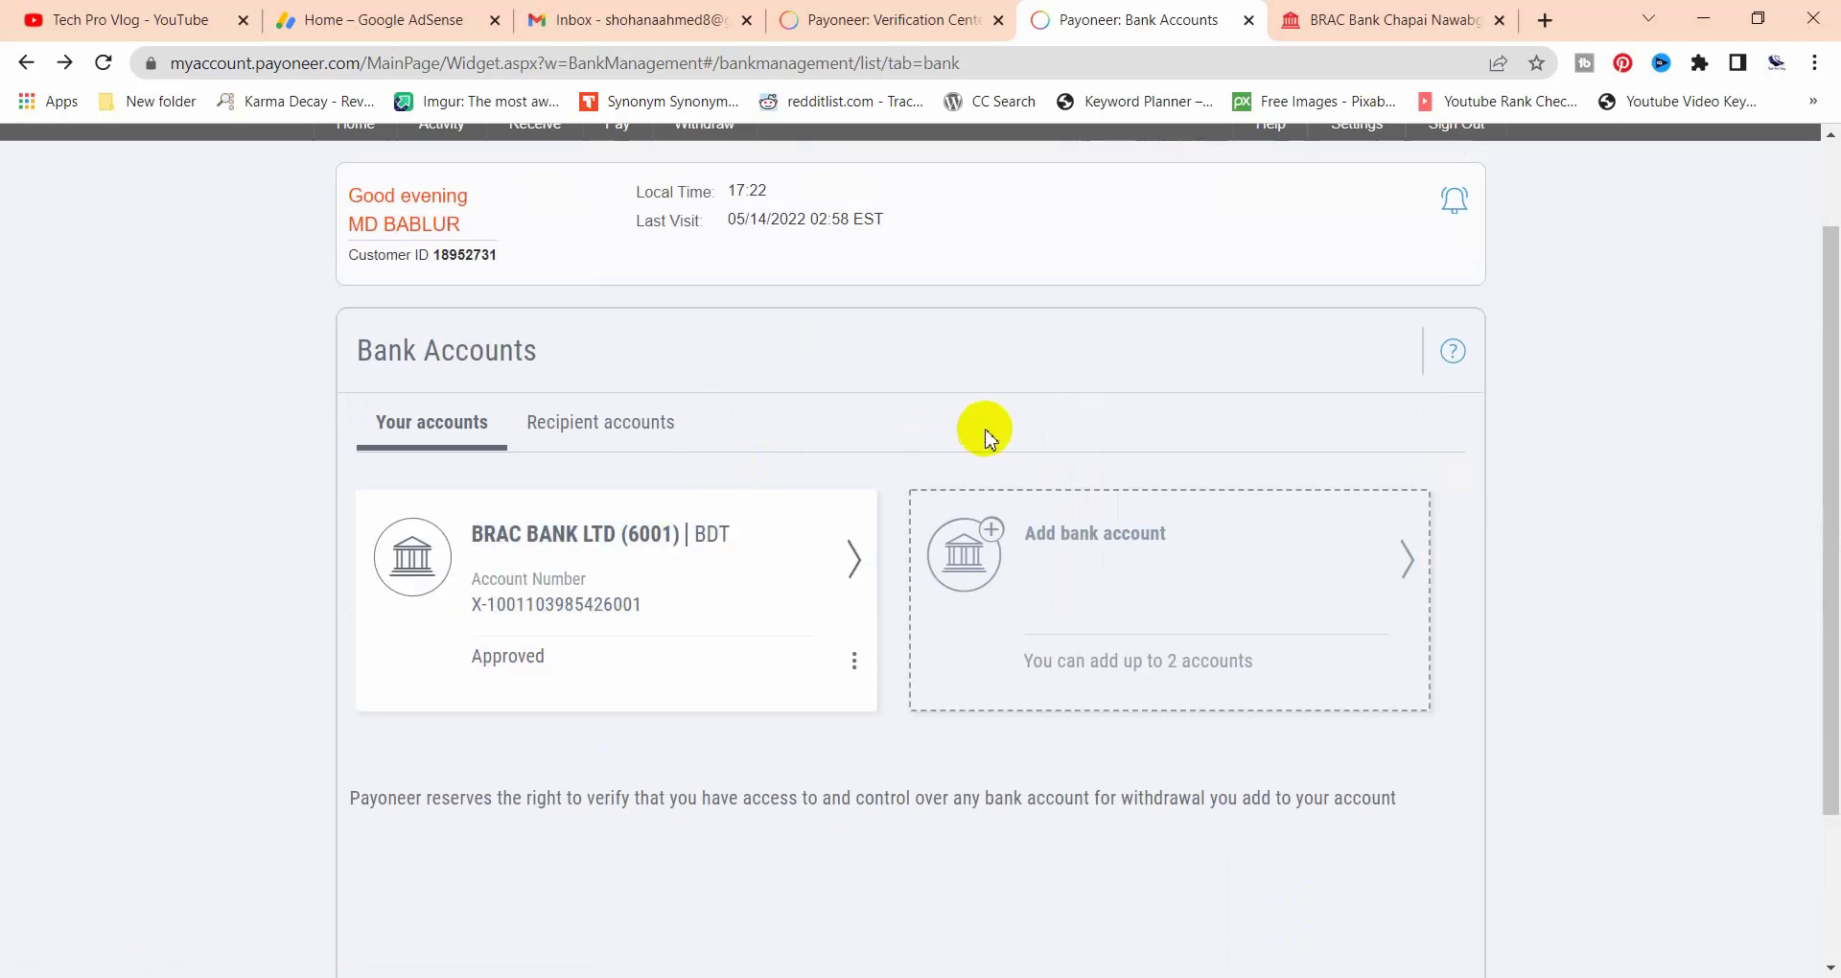
scroll(987, 436, "up", 2)
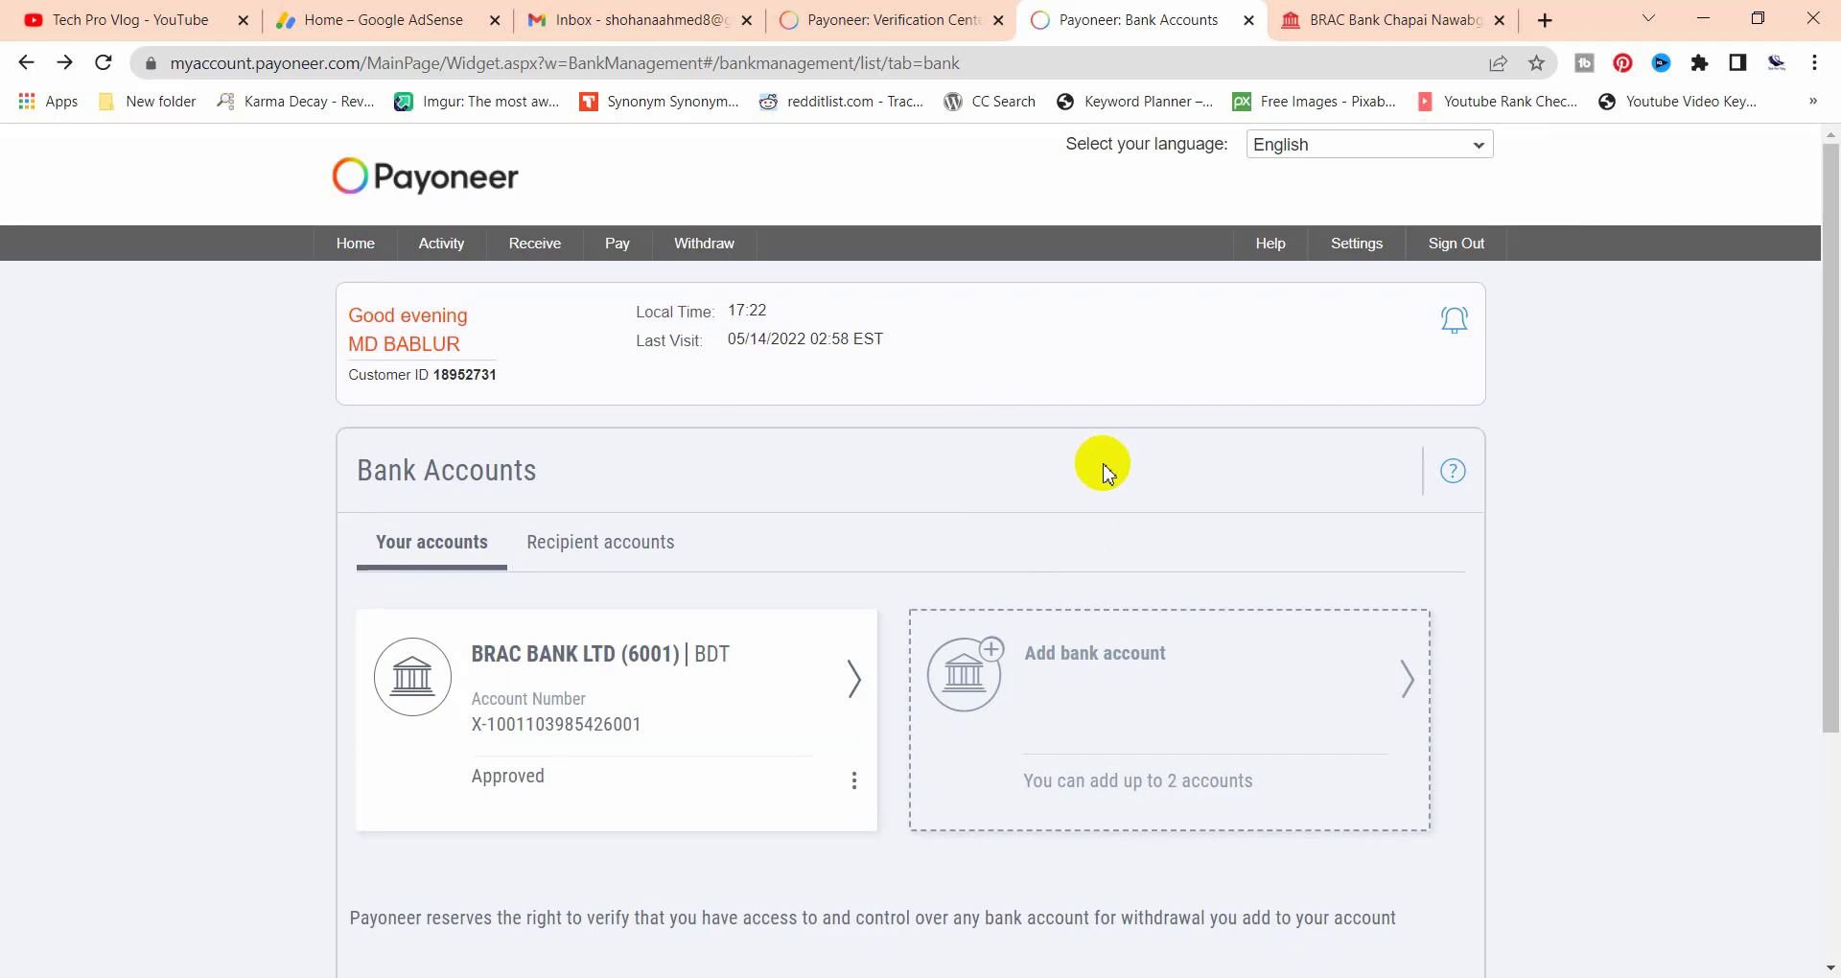
left_click(1163, 677)
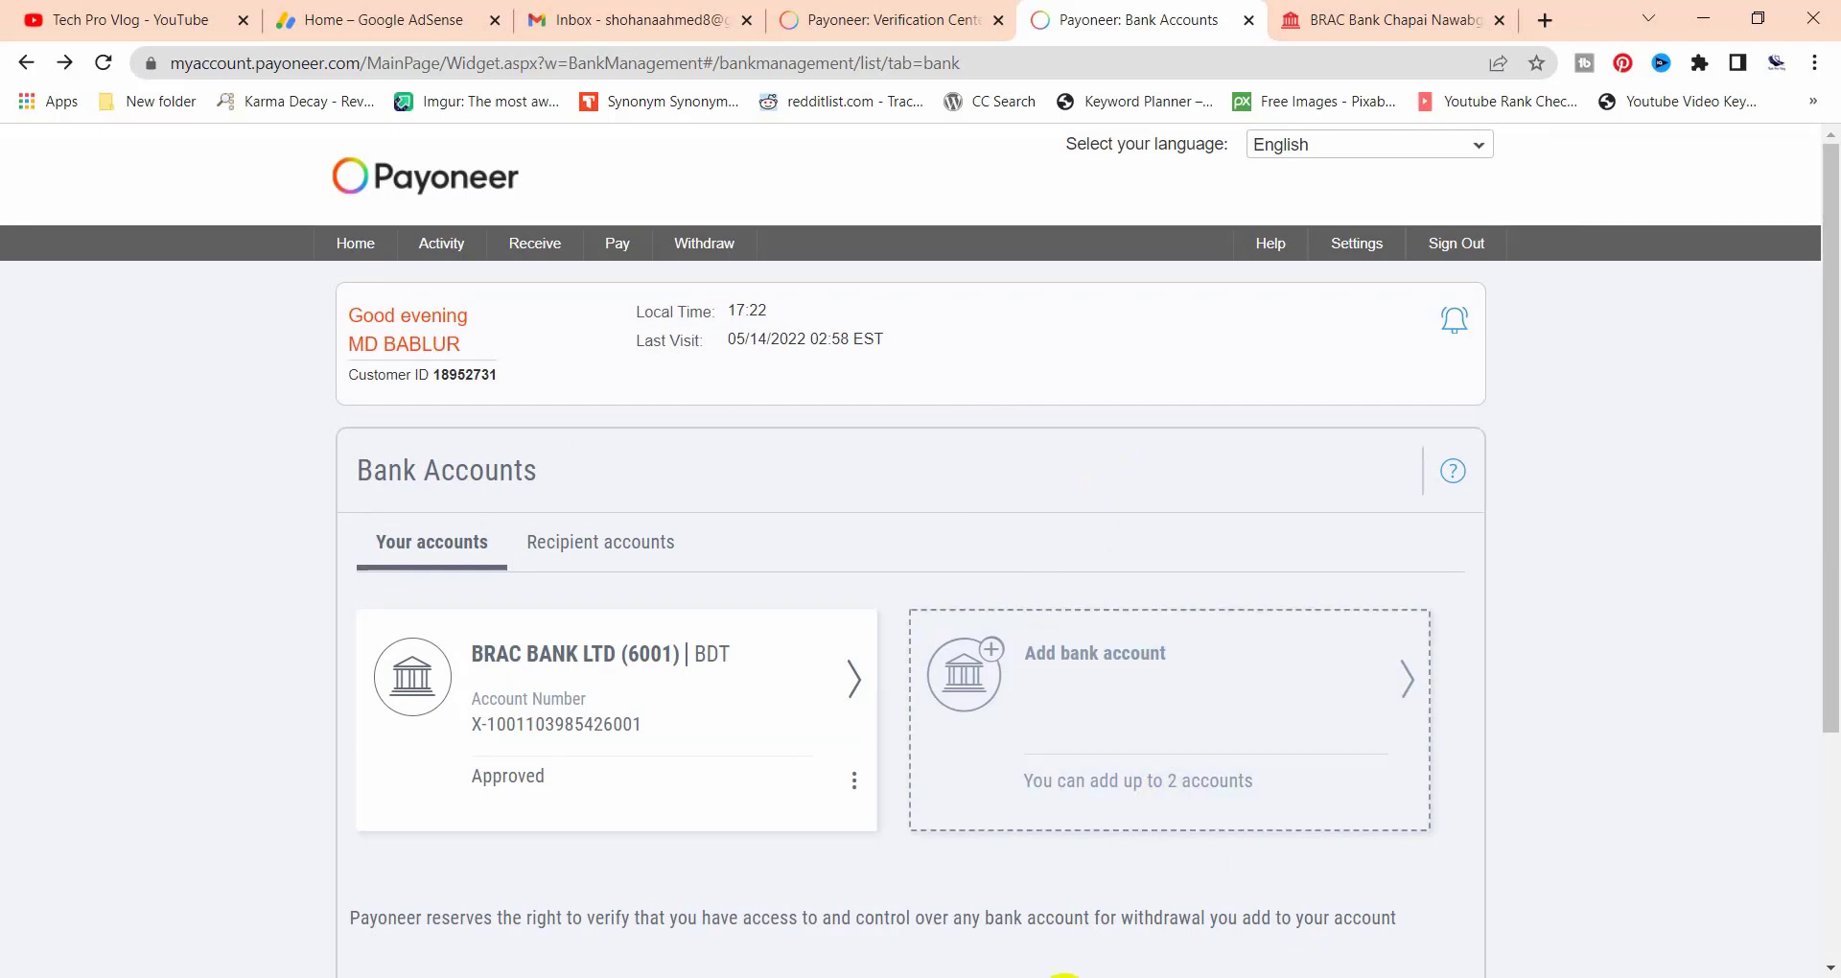